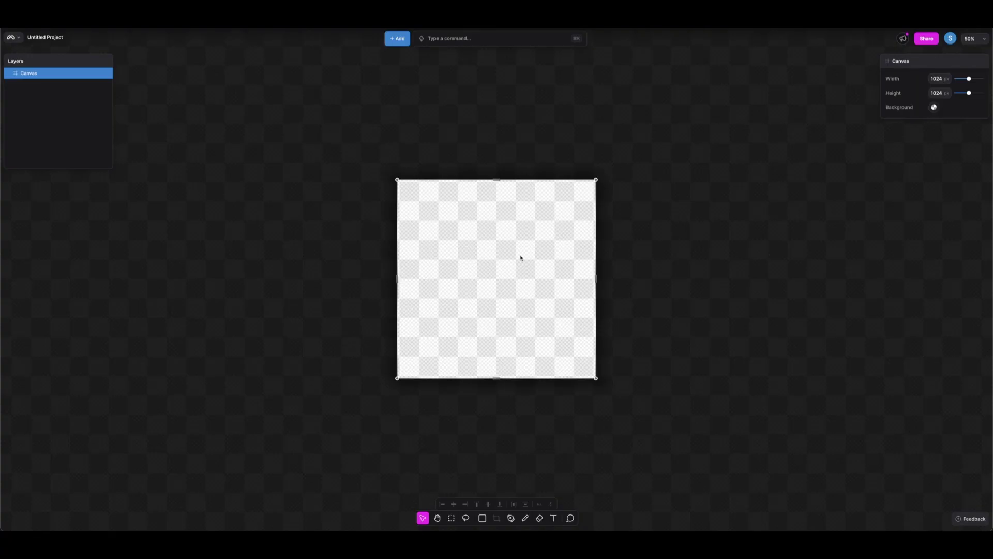
- Deselect the canvas in the new 1024 × 1024 px untitled project
key(Escape)
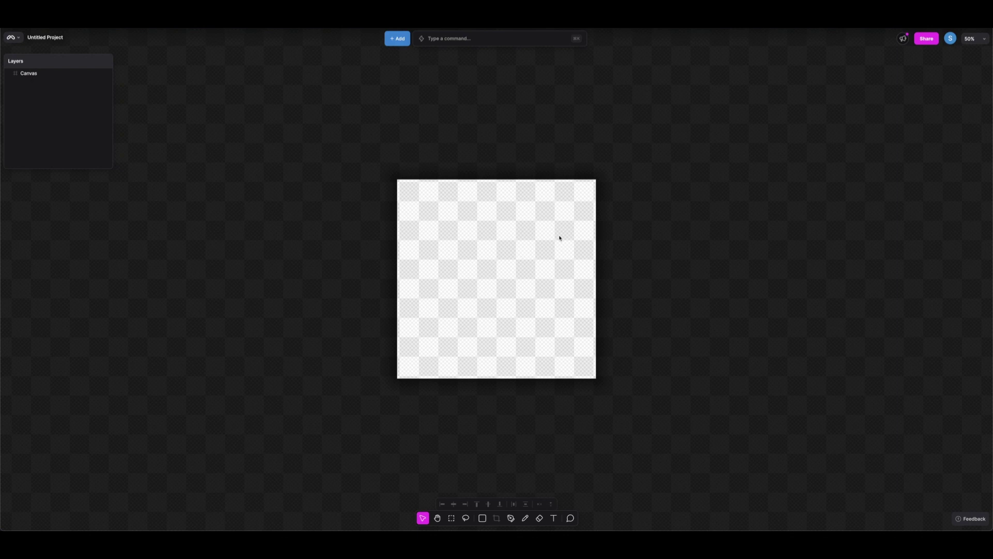
- Set the canvas width to 1920 and height to 1080 px
click(29, 75)
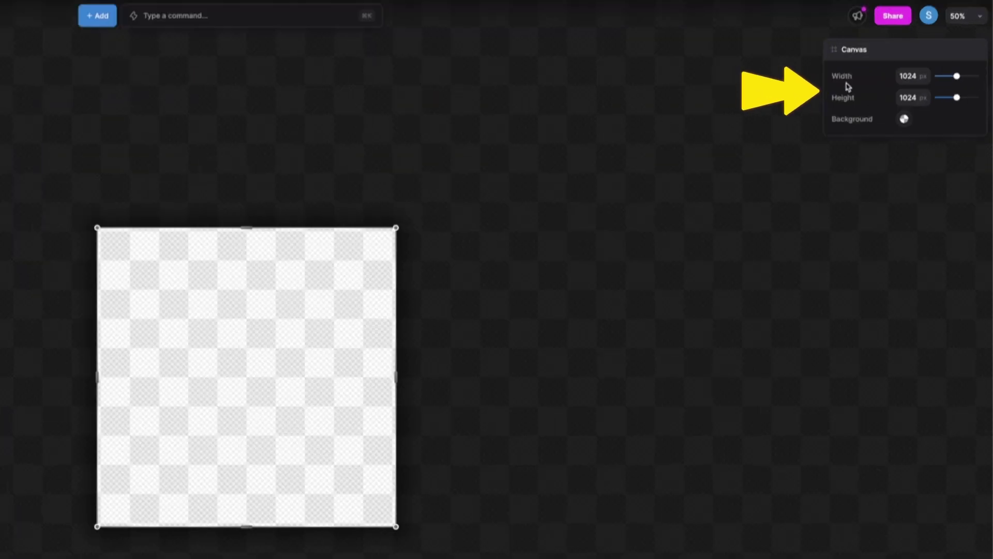
drag(902, 76, 920, 76)
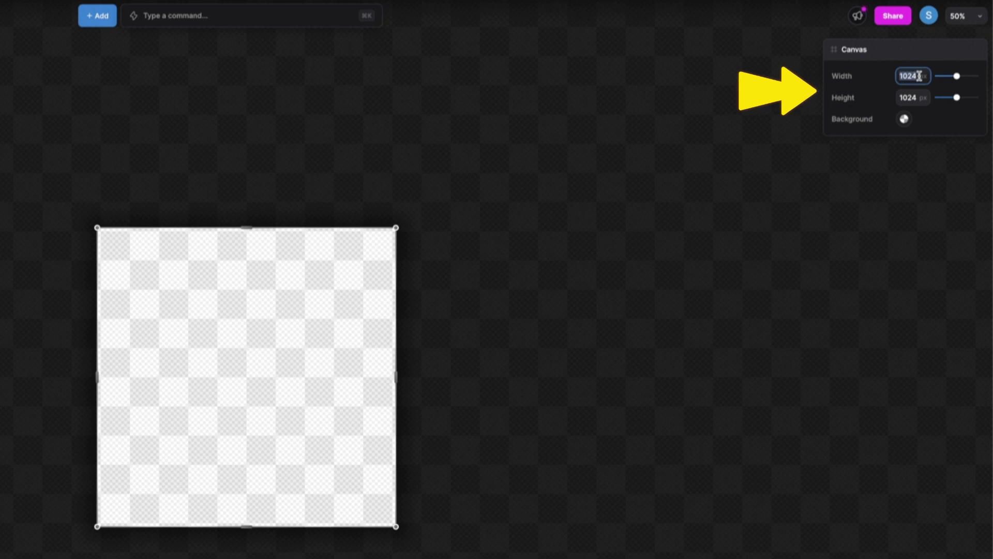
text(1920)
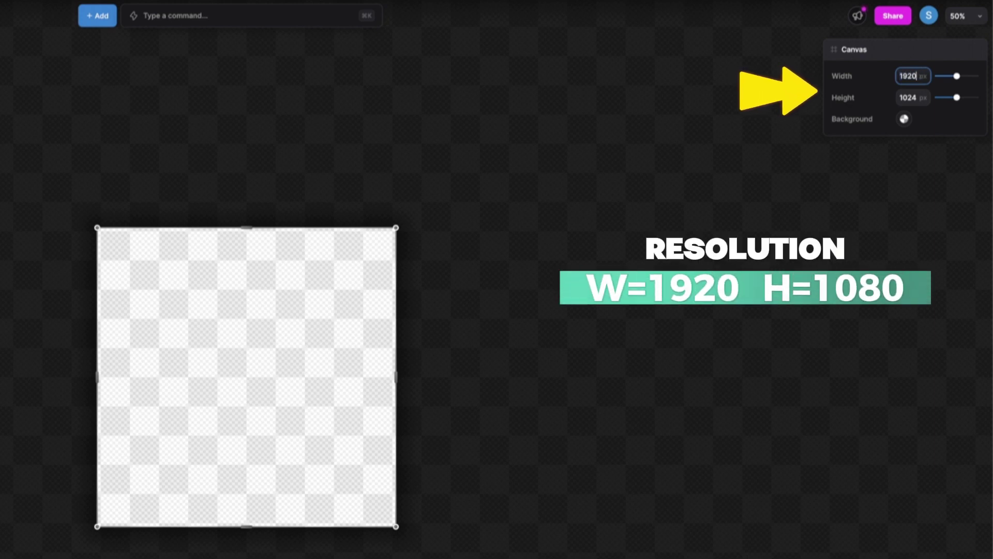
double_click(903, 98)
text(1080)
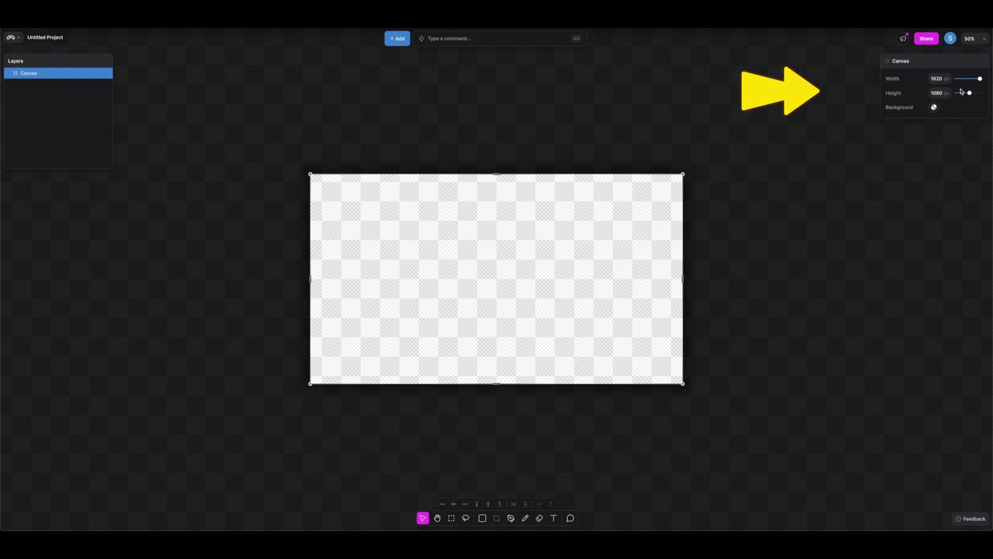
click(934, 107)
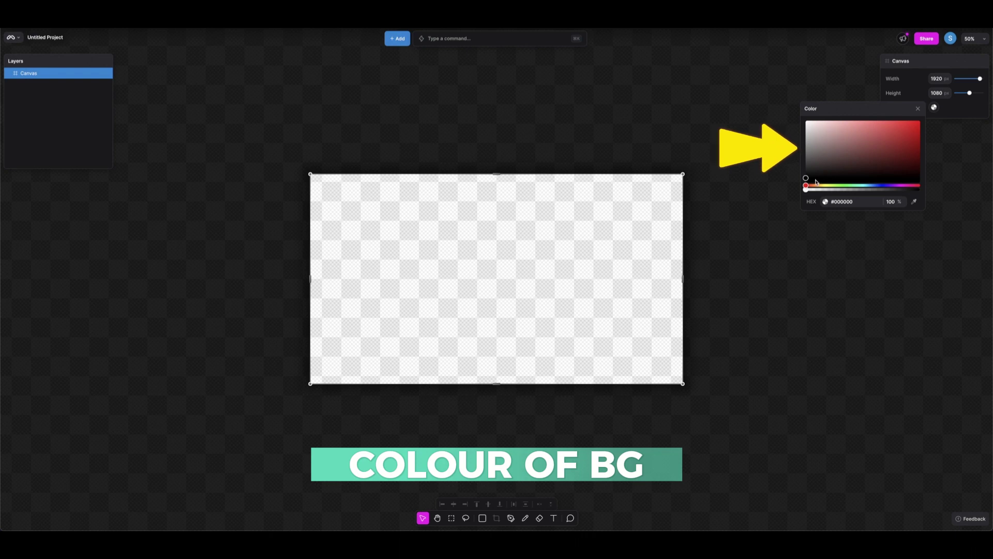
click(842, 185)
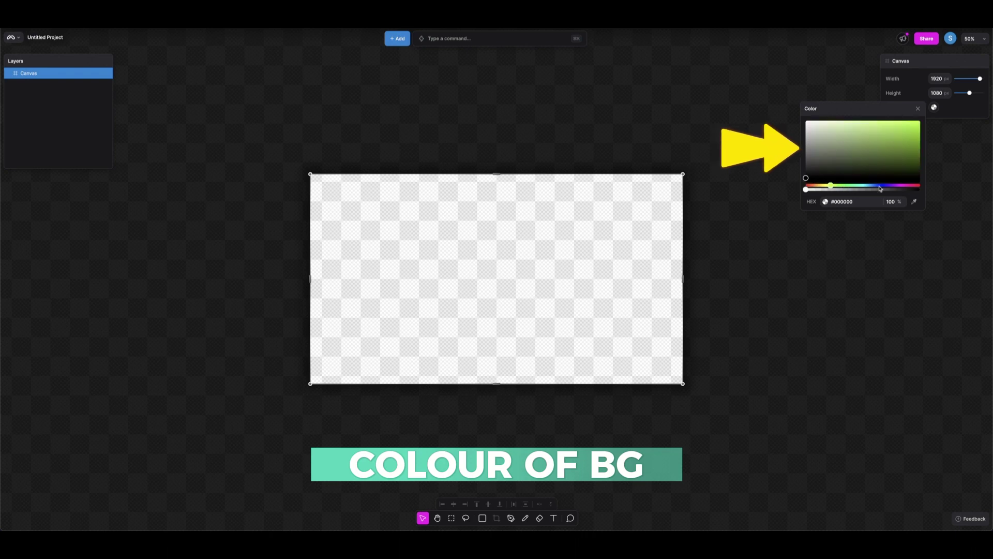
click(751, 157)
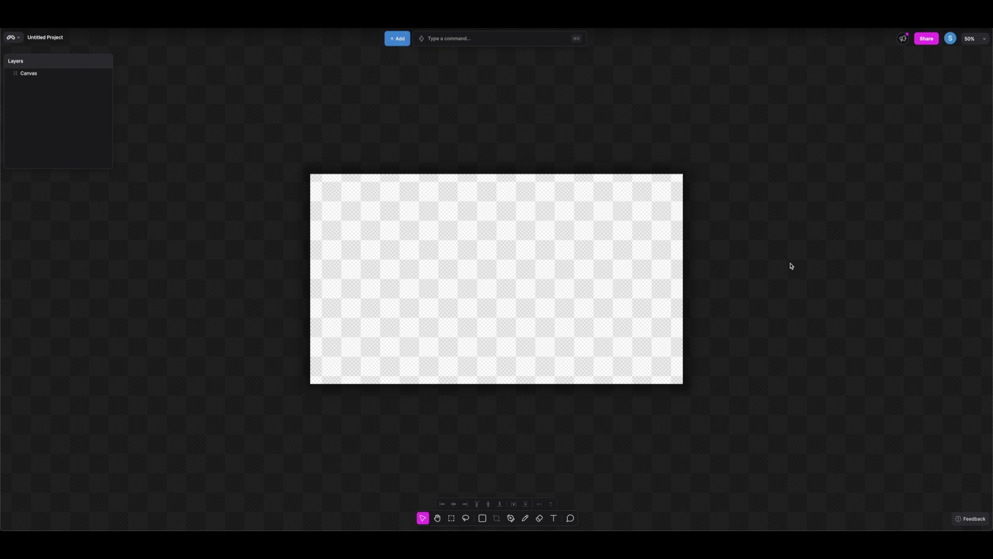
click(36, 77)
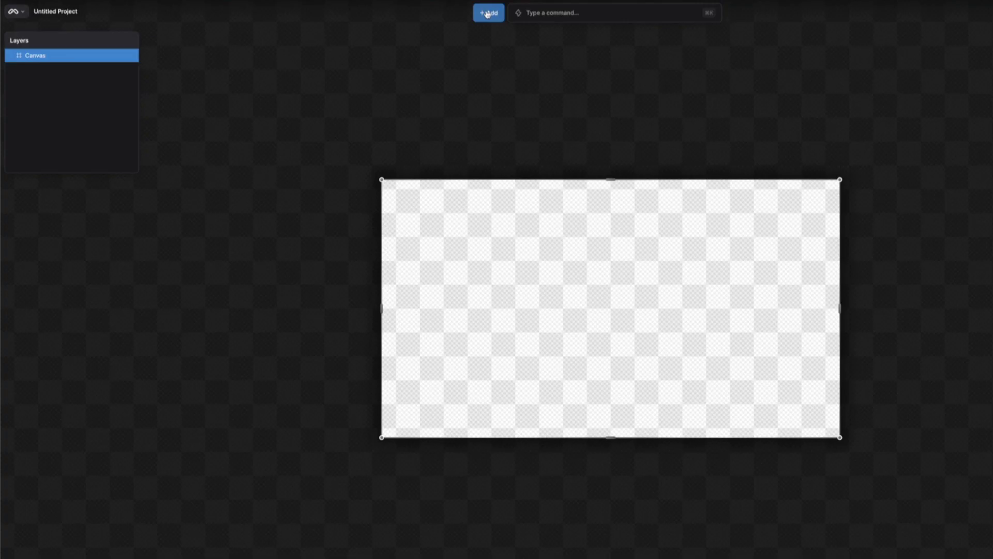
click(487, 14)
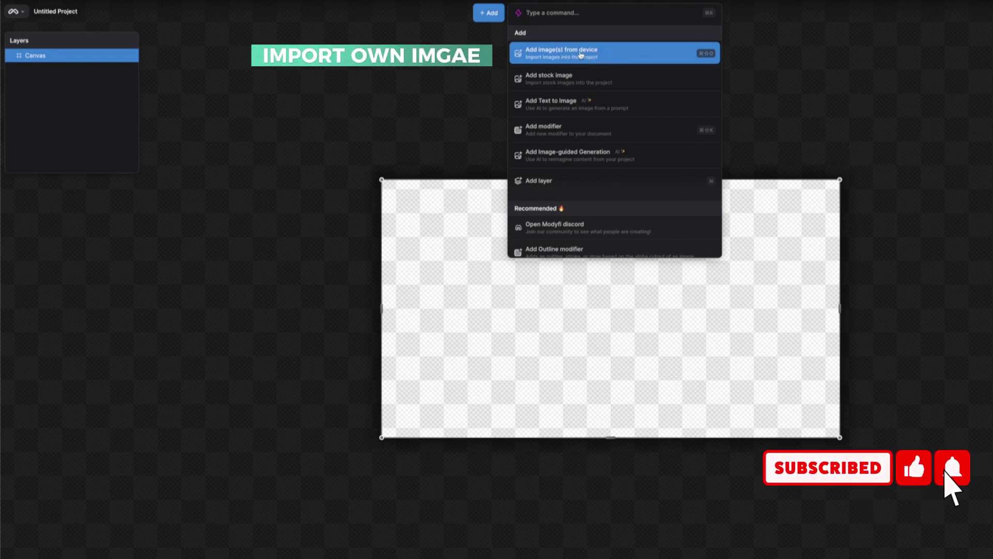
- Search stock photos for 'coffee beans' and pick the scattered-beans-on-white photo
click(559, 80)
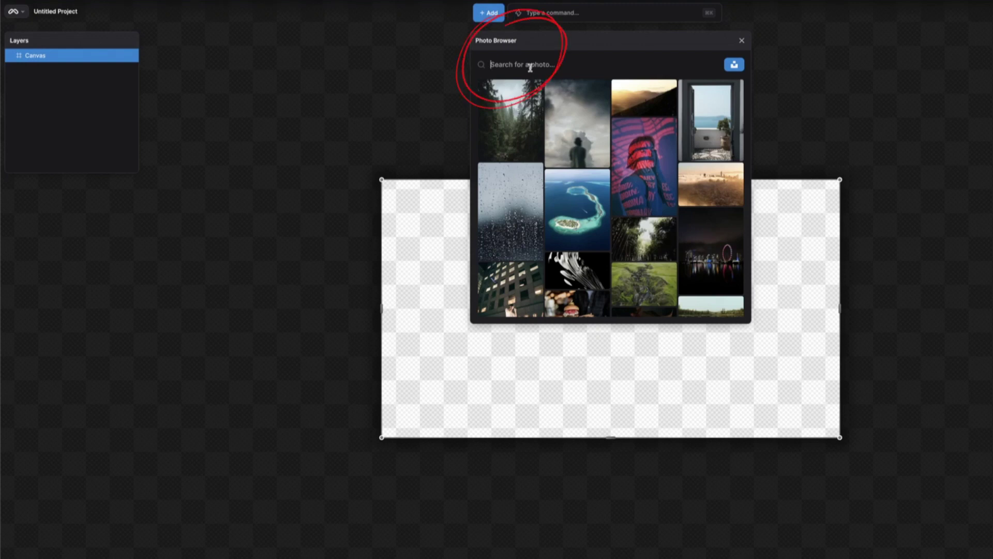
text(coffee)
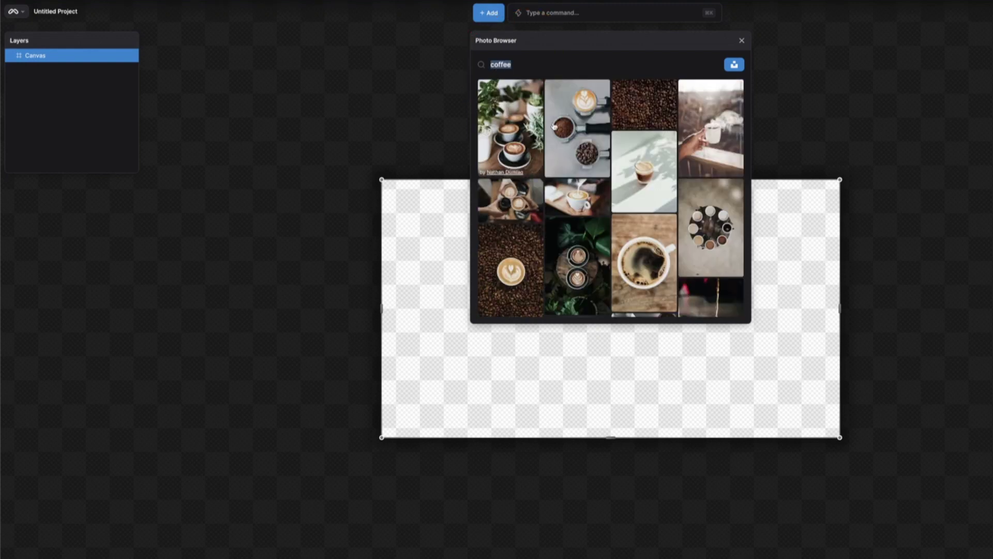
scroll(581, 248, down, 10)
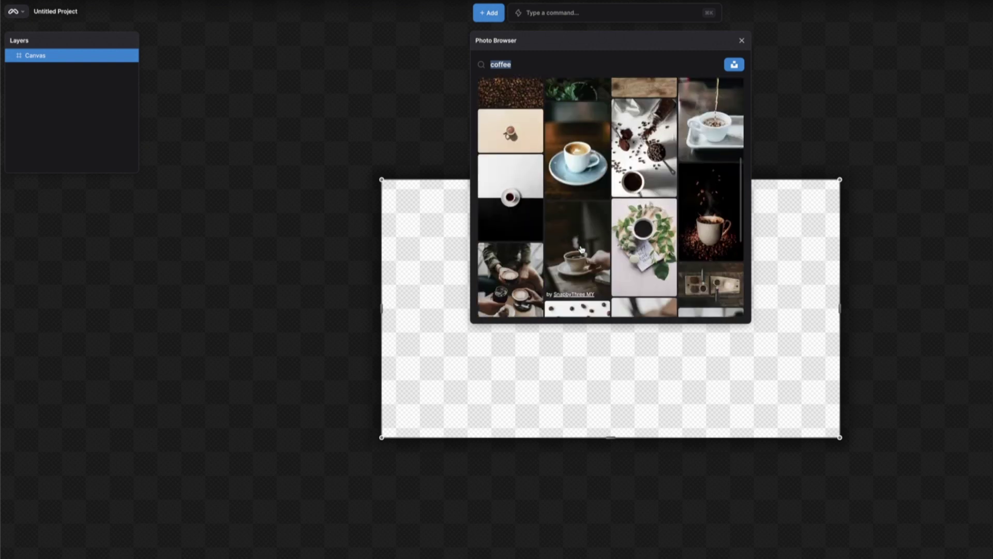
scroll(581, 249, up, 10)
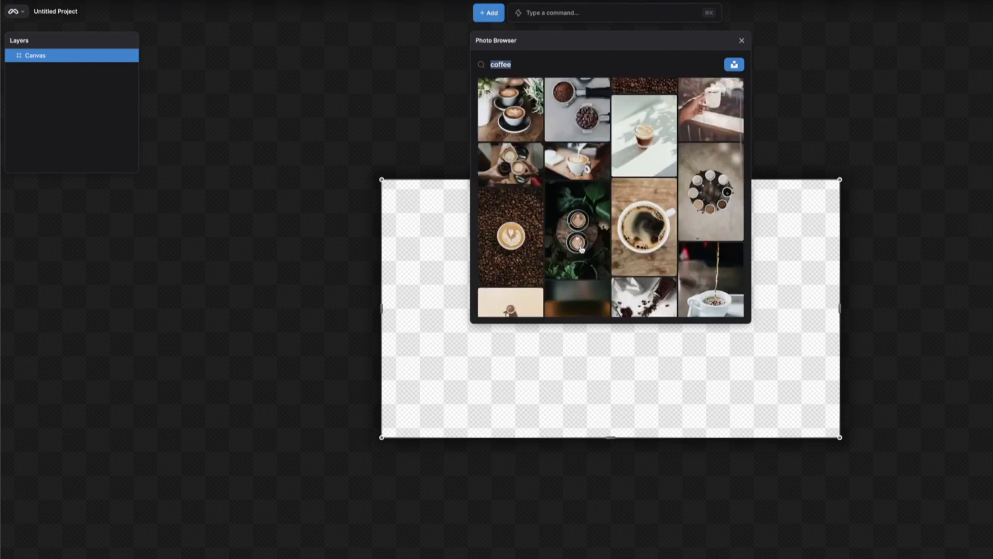
click(544, 62)
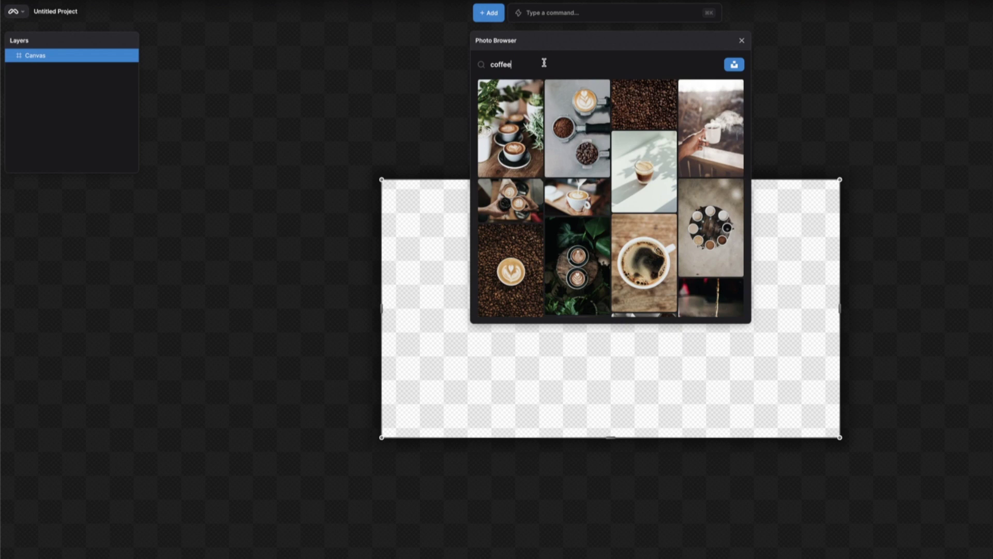
text(beans)
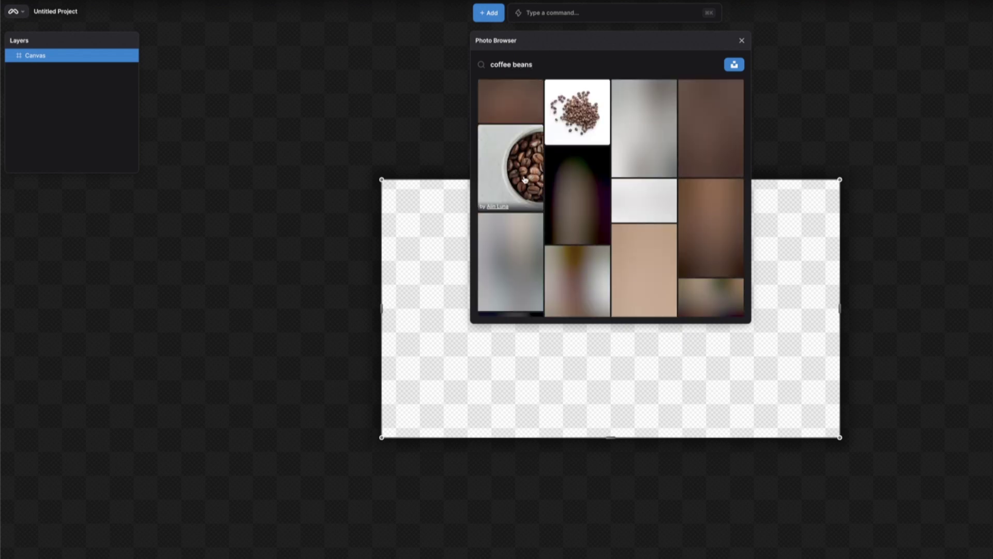
click(574, 134)
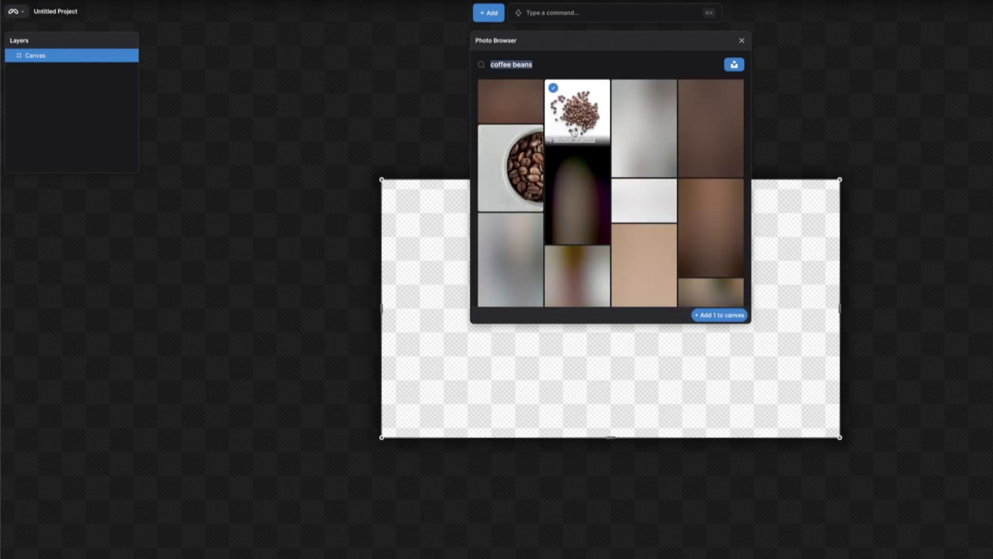
- Add the beans photo, remove its white background, and shift it right of centre
click(715, 314)
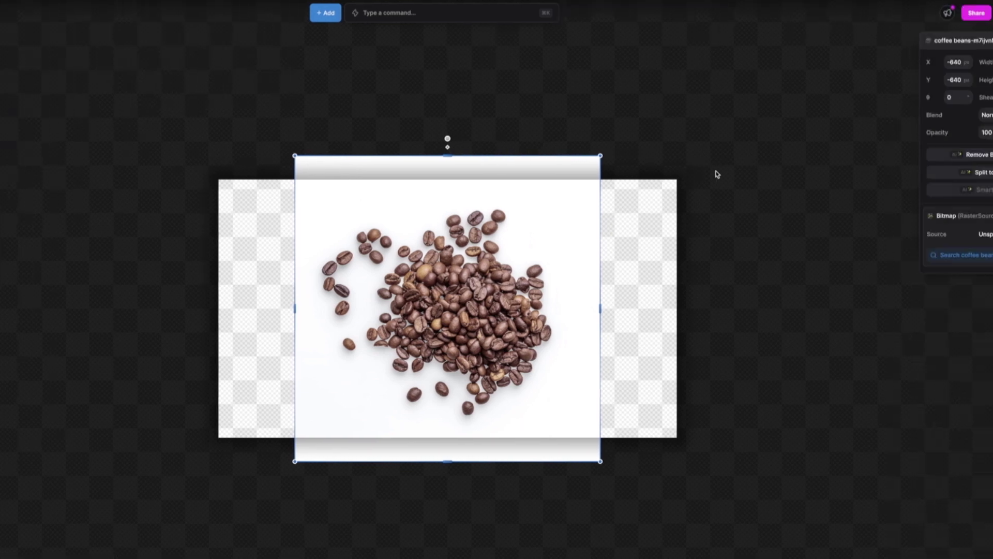
click(927, 158)
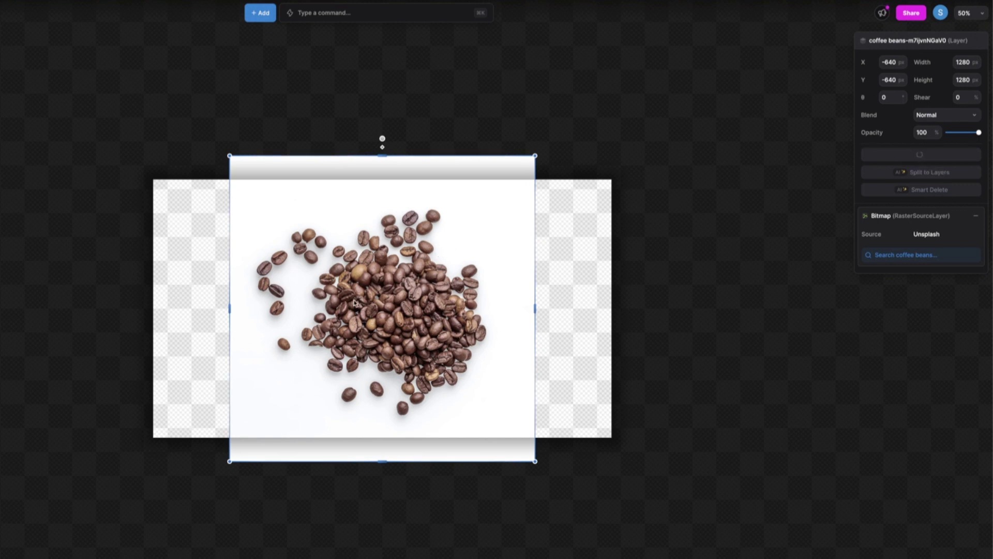
click(647, 280)
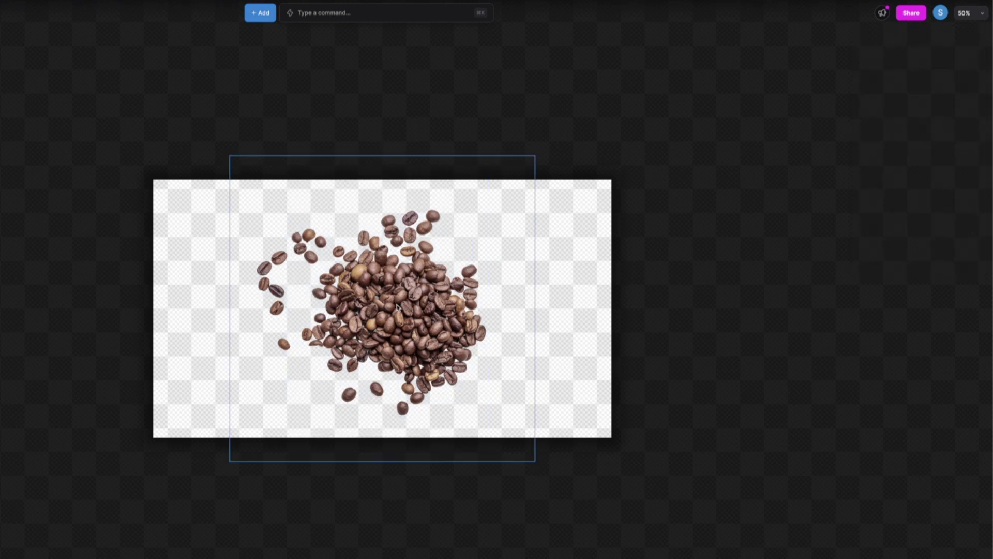
drag(435, 313, 482, 299)
click(260, 180)
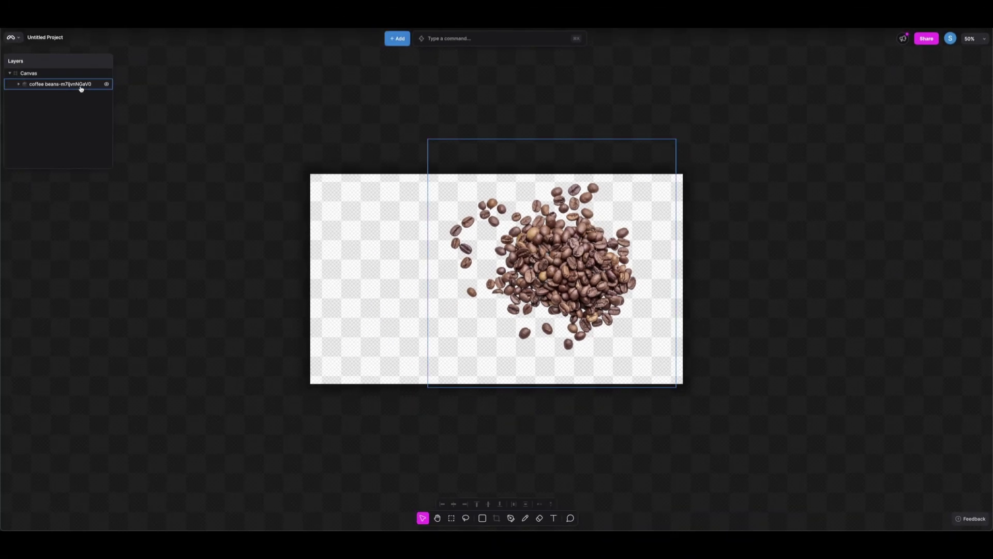
- Expand and collapse the coffee beans layer in the Layers panel
click(81, 89)
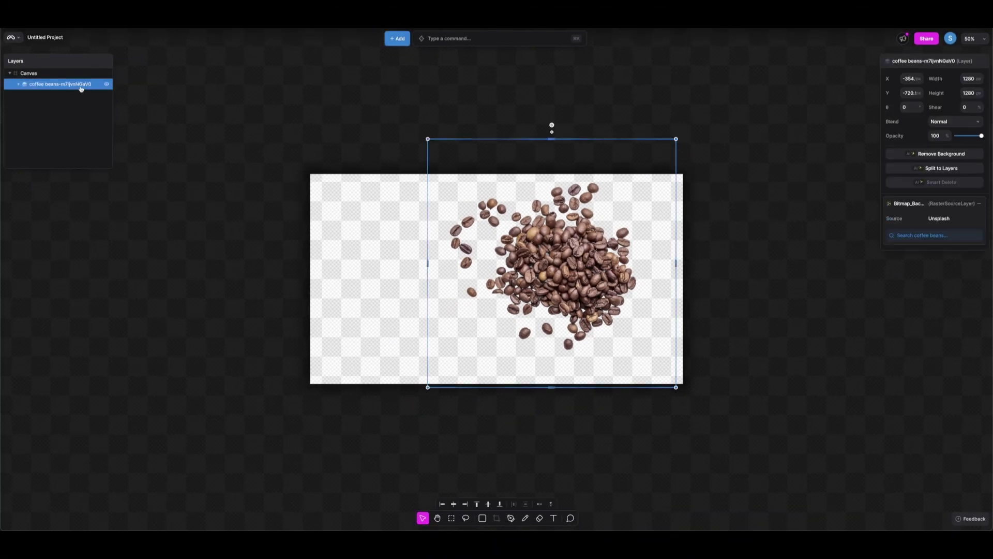
click(19, 84)
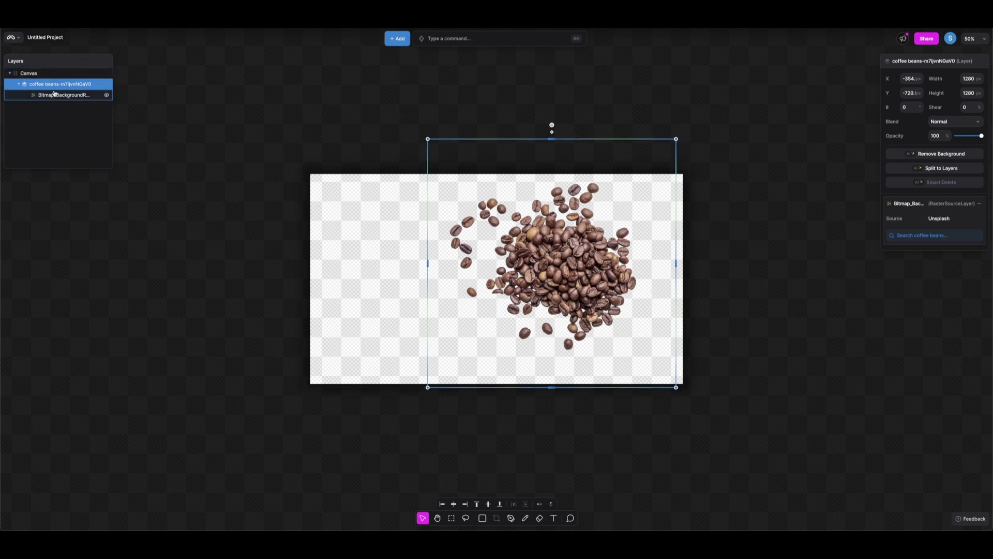
click(20, 85)
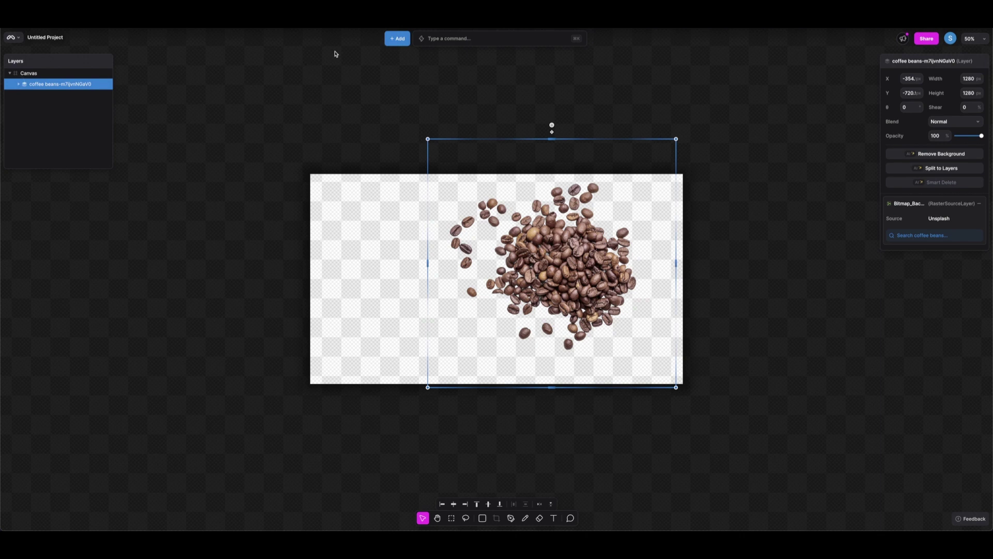
click(407, 41)
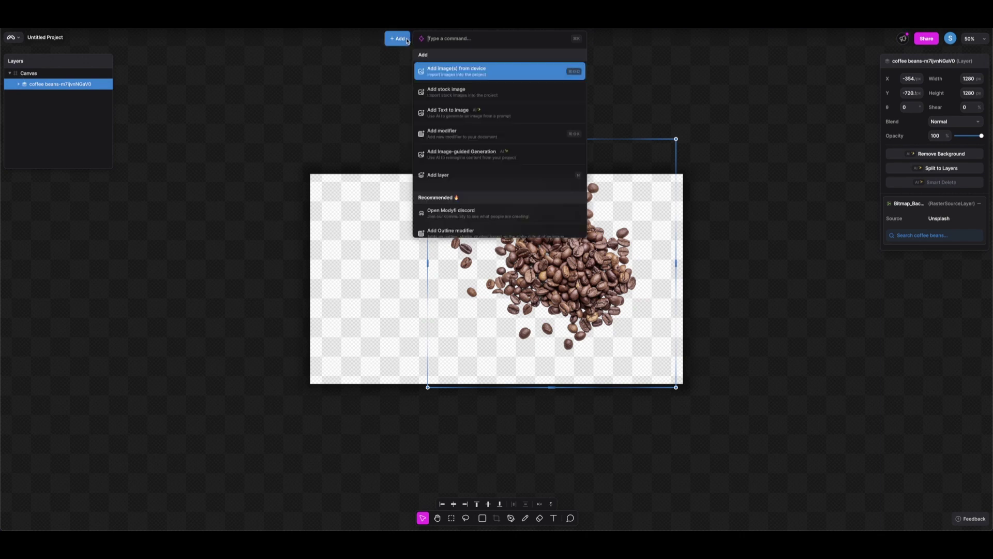
- Browse the coffee stock photo results and pick the white cup-with-cookies photo
click(469, 97)
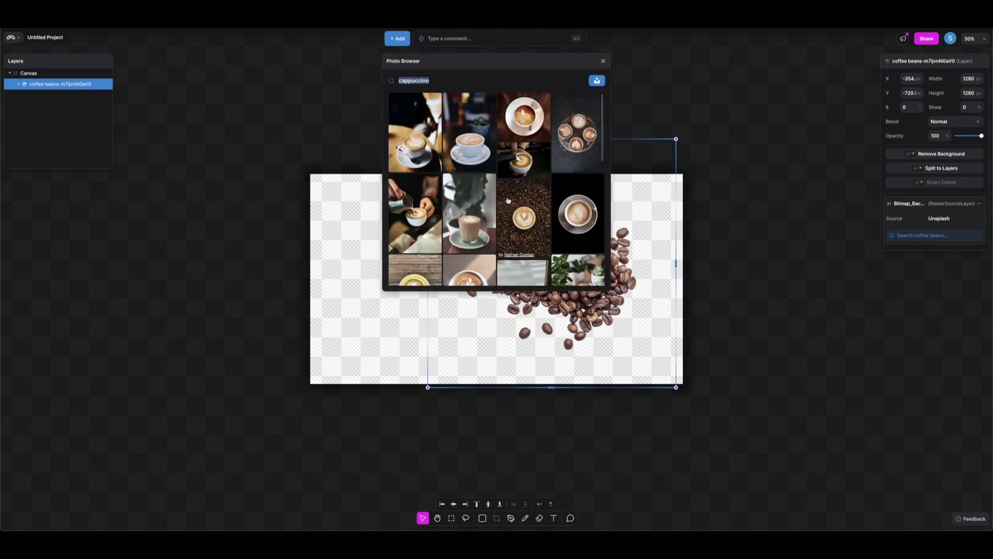
scroll(464, 231, down, 5)
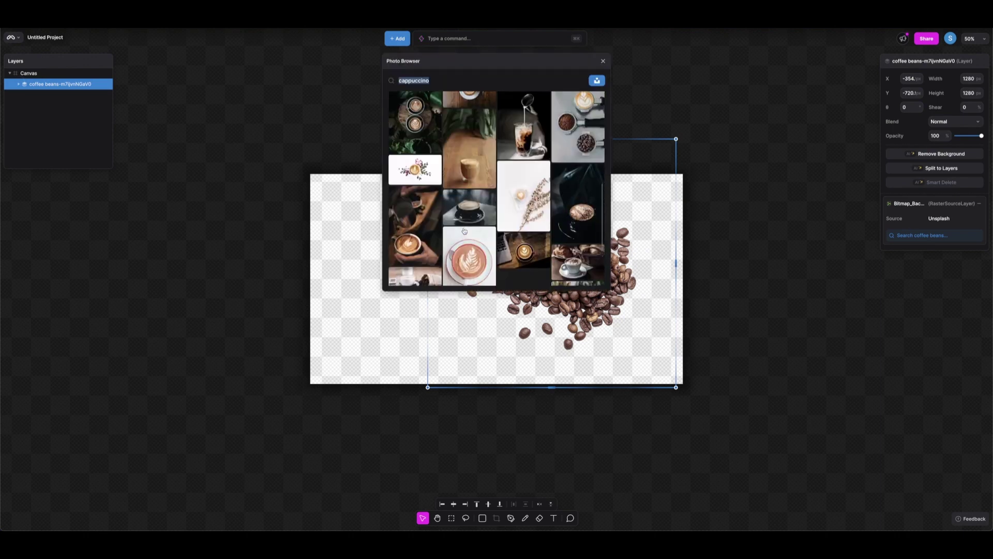
scroll(464, 230, down, 5)
scroll(464, 231, up, 10)
scroll(464, 231, down, 8)
scroll(464, 231, down, 10)
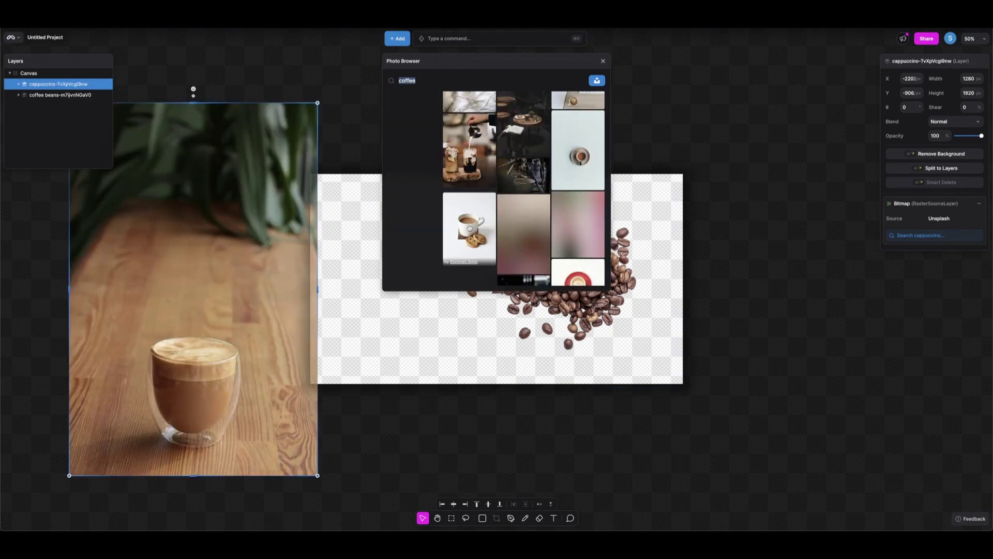
click(468, 229)
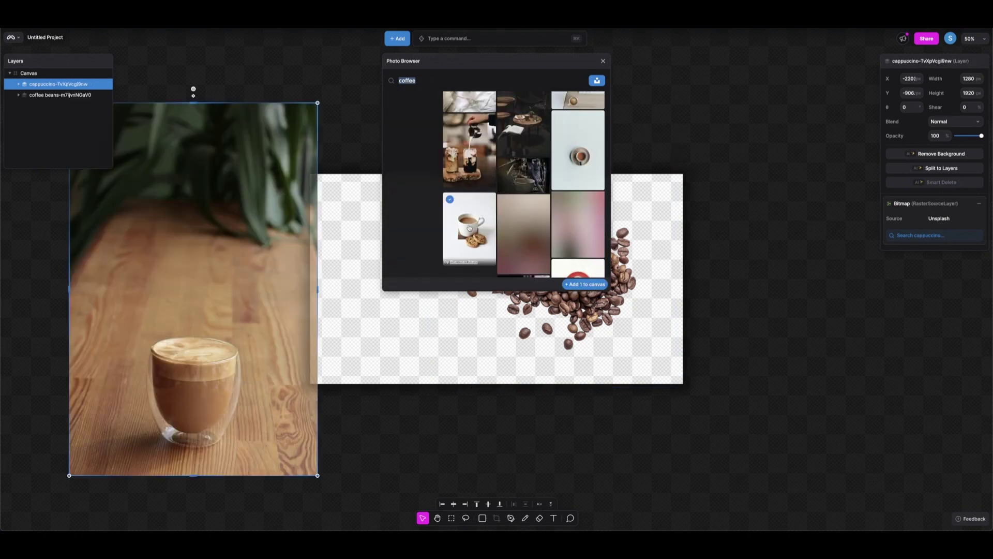
- Add the cup-with-cookies photo, remove its background, and move it to the canvas's left
click(583, 283)
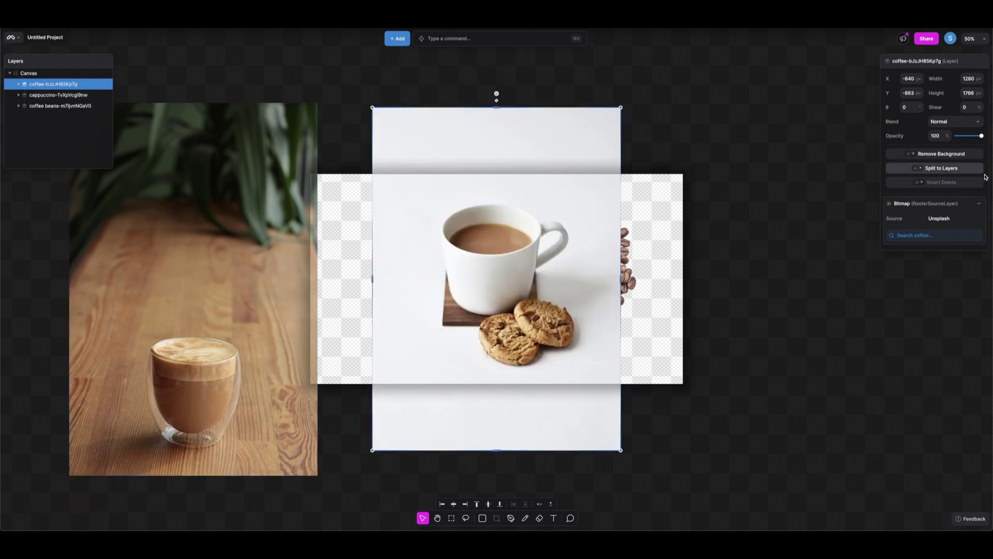
click(950, 156)
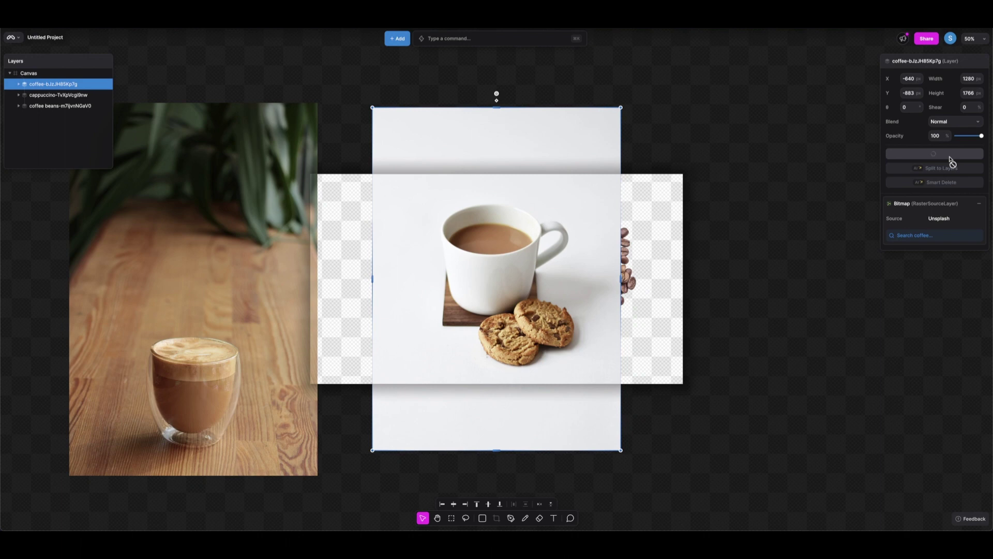
drag(483, 264, 377, 270)
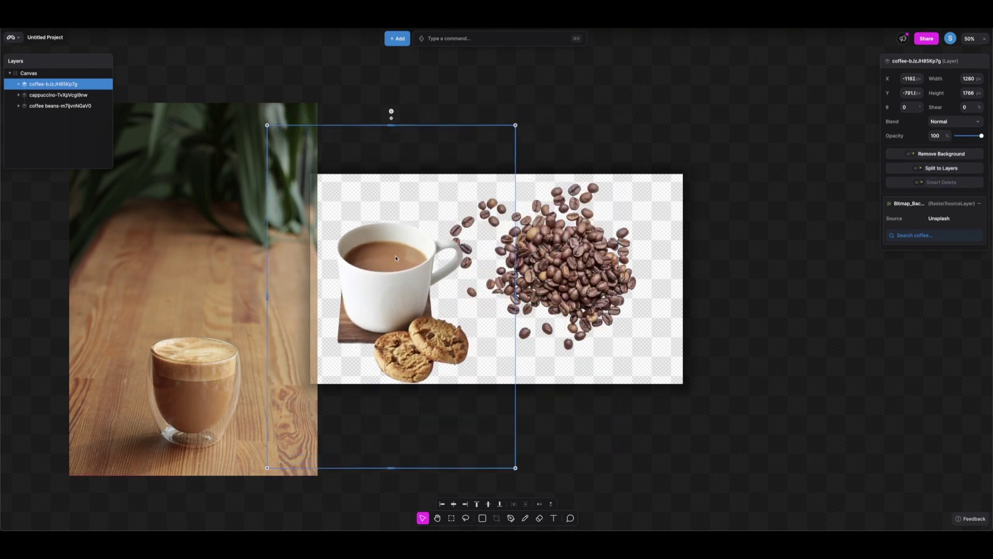
click(688, 223)
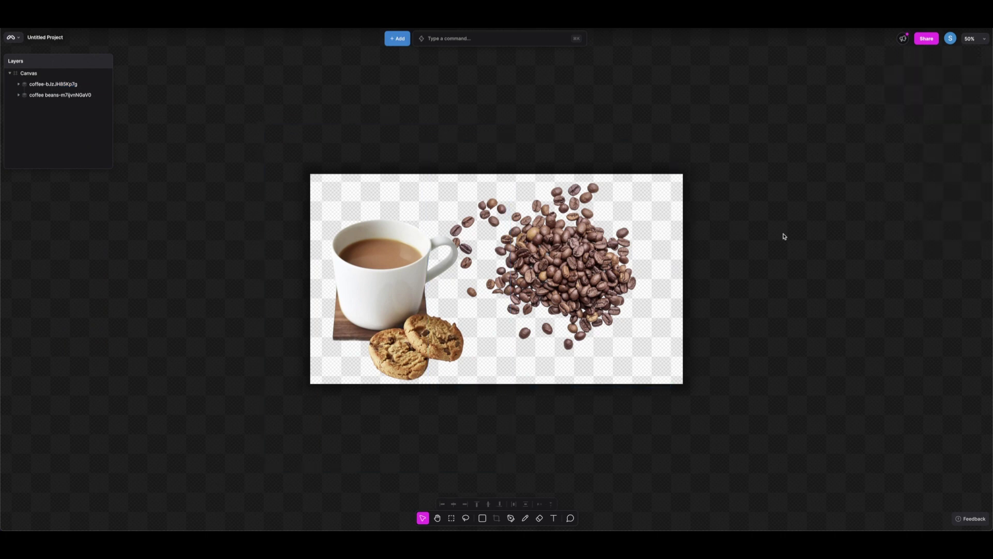
click(397, 38)
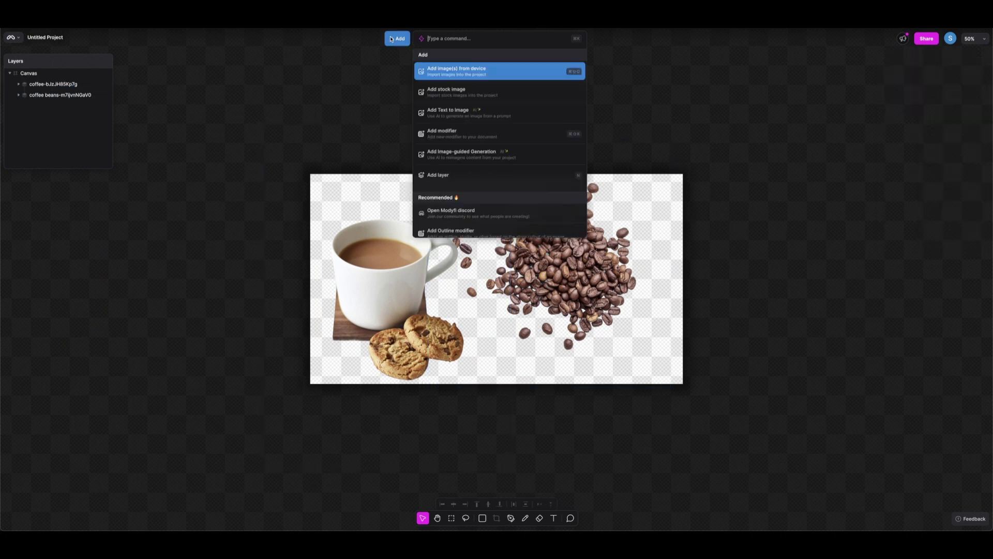
- Add a densely packed coffee-beans stock photo to the canvas
click(445, 91)
scroll(488, 227, down, 6)
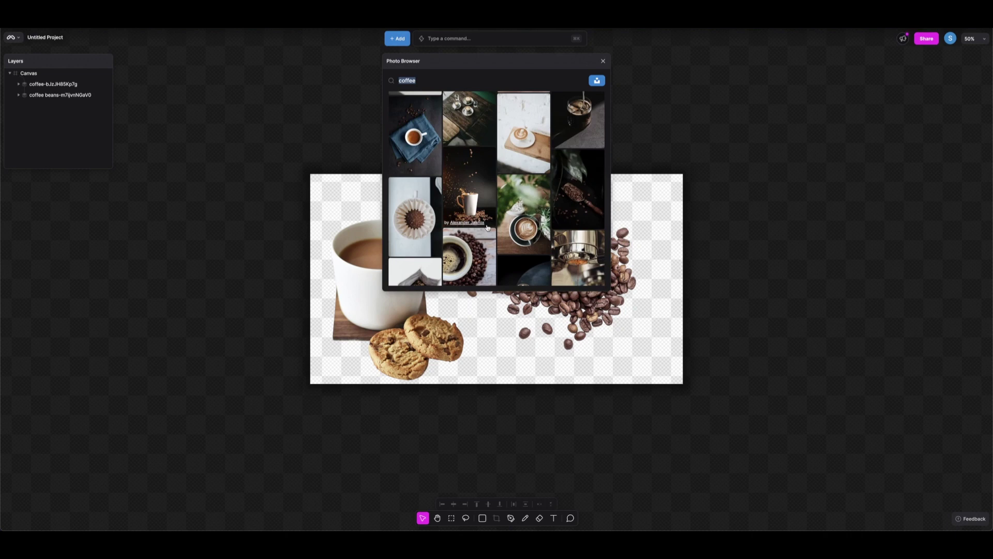
scroll(460, 258, down, 5)
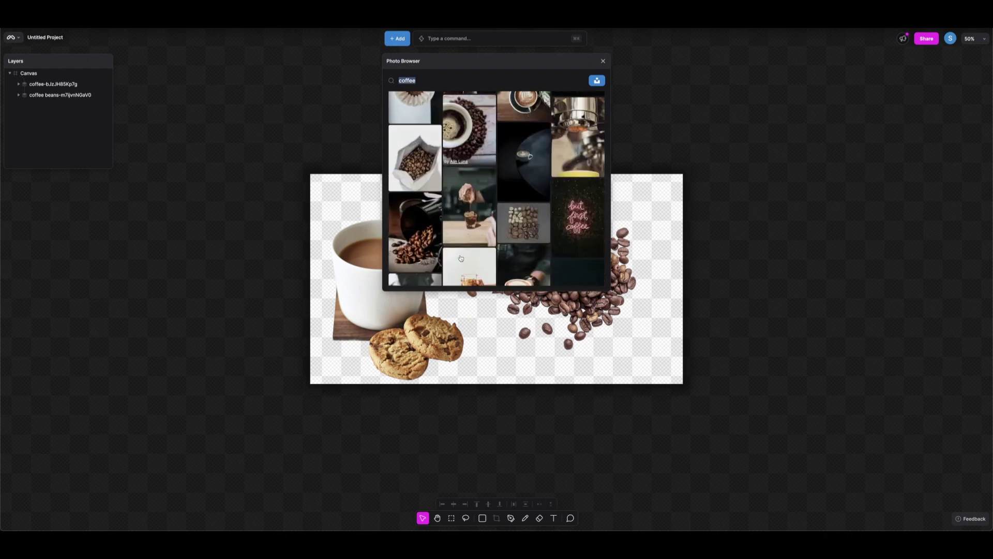
click(529, 115)
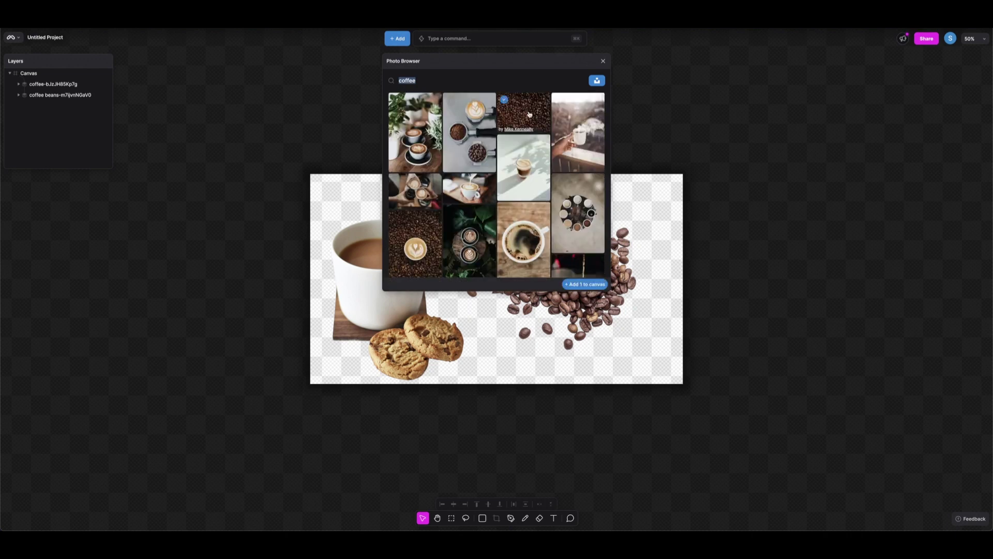
click(585, 285)
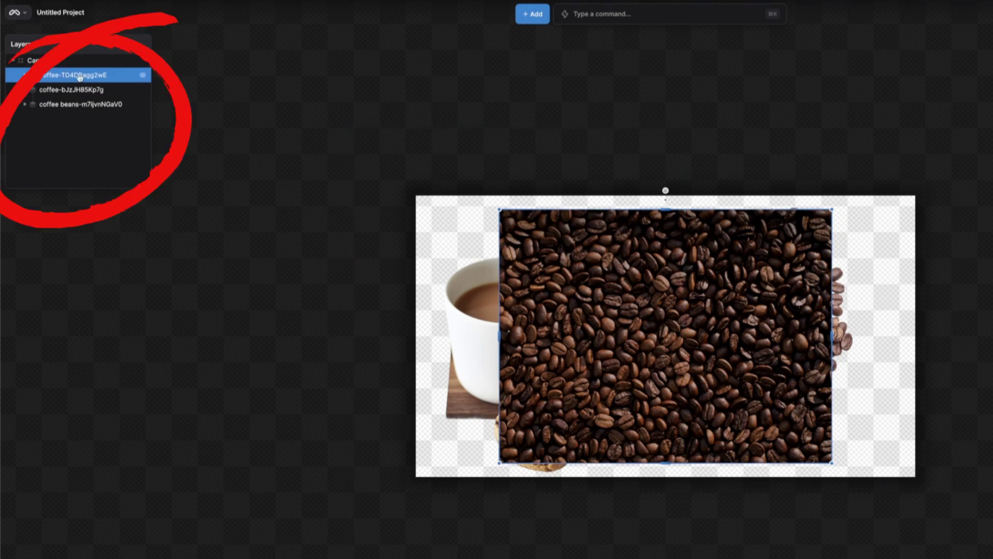
- Move the new beans photo to the bottom layer and stretch it to fill the canvas
drag(68, 78, 81, 111)
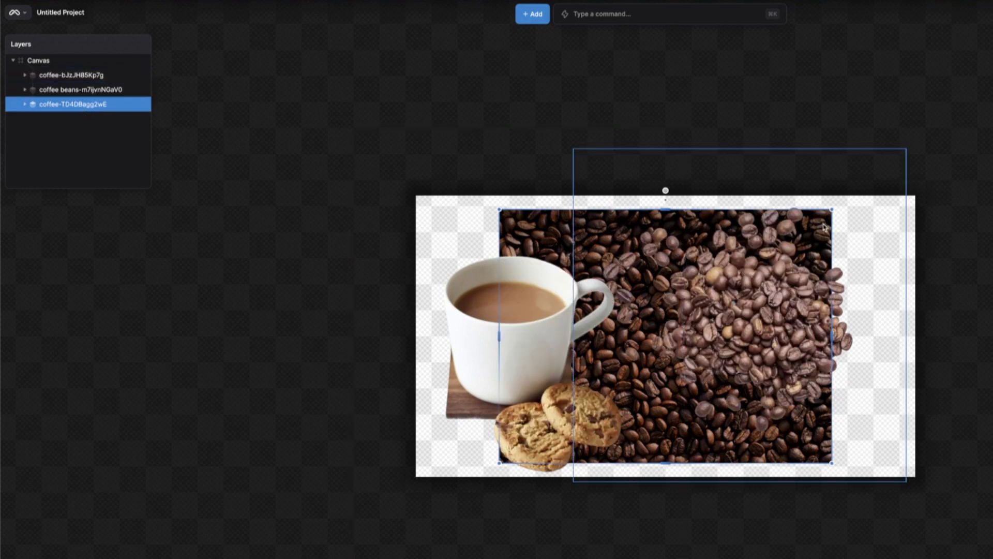
drag(831, 212, 921, 142)
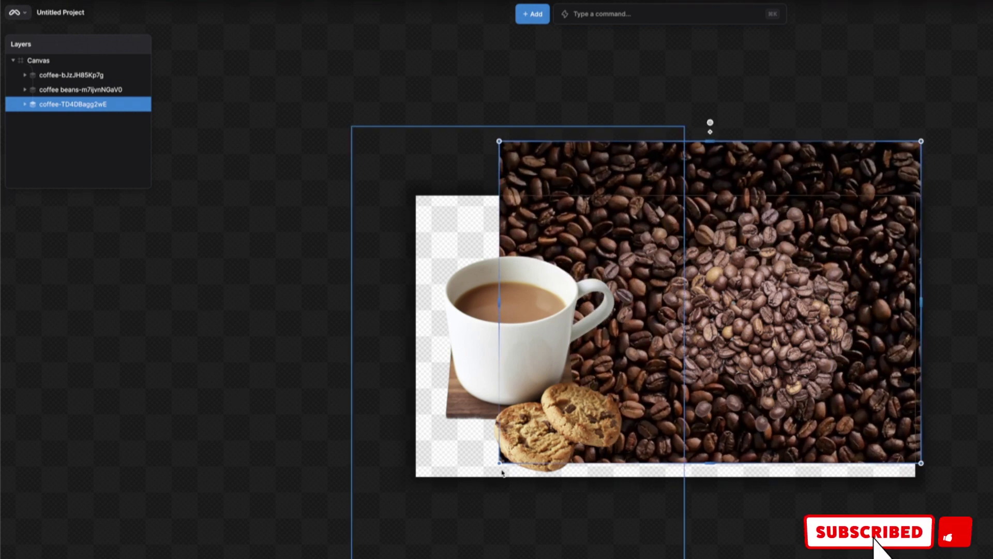
drag(500, 466, 410, 510)
click(962, 368)
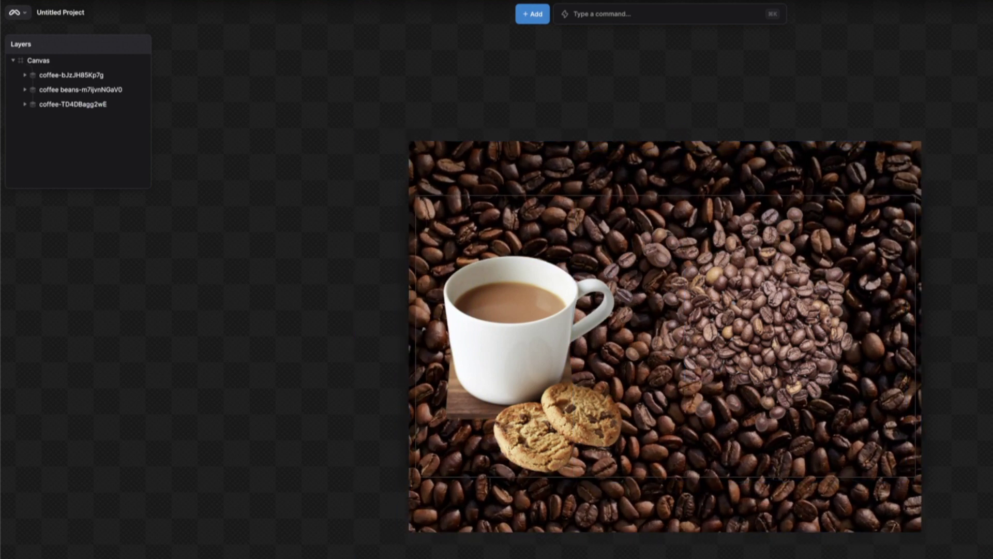
- Delete the old loose bean pile and move the cup toward the canvas centre
click(745, 313)
key(Delete)
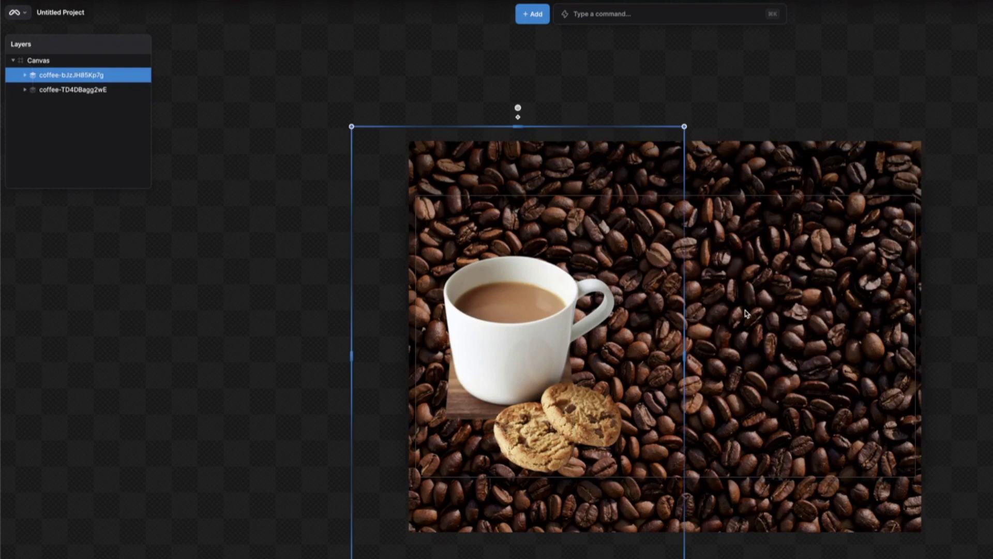
drag(553, 324, 706, 298)
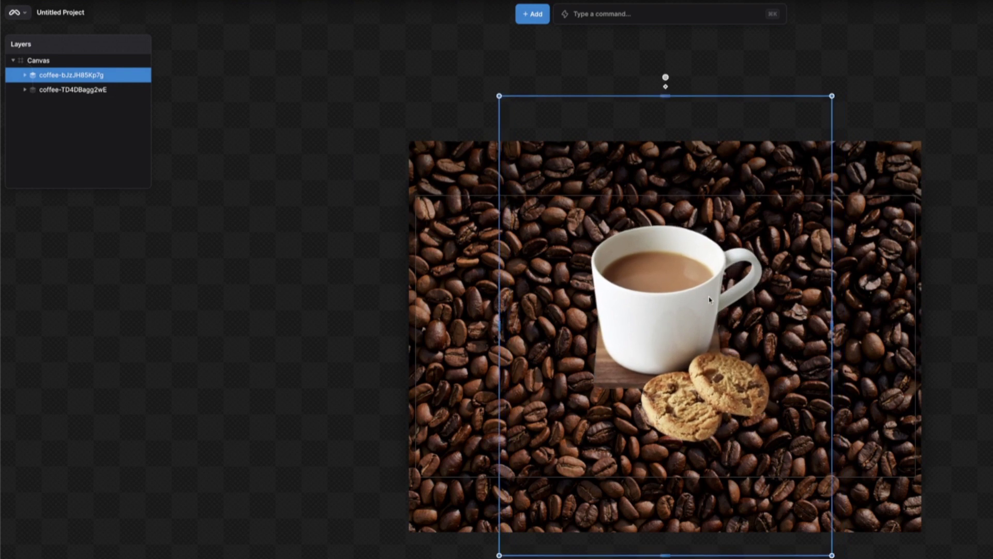
click(532, 14)
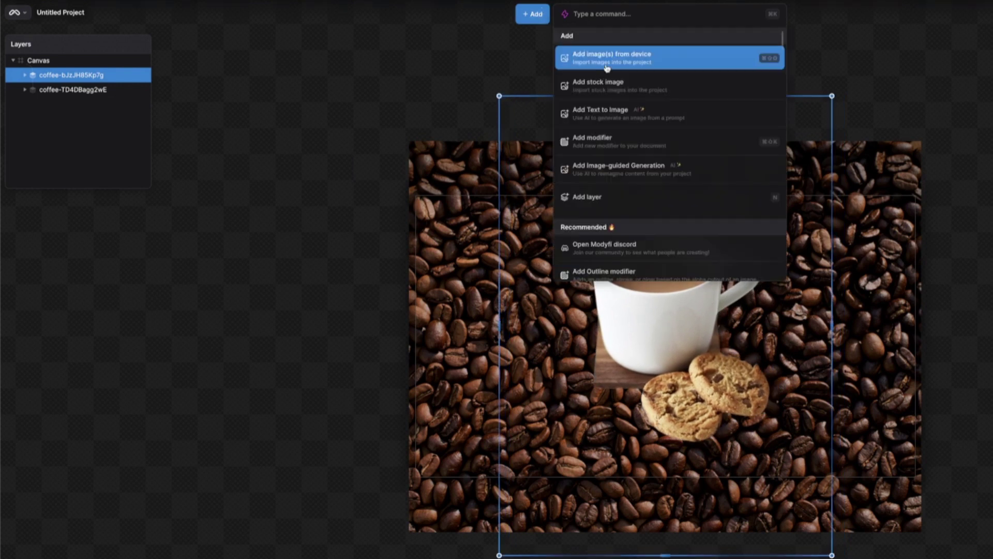
- Search stock photos for 'leaves' and add the leafy plant photo
click(609, 85)
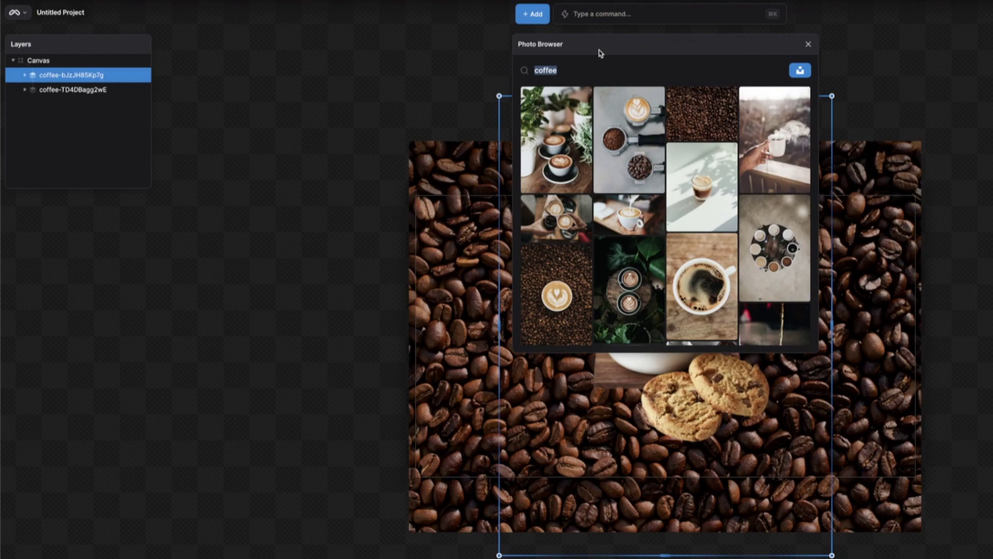
text(leaves)
key(Return)
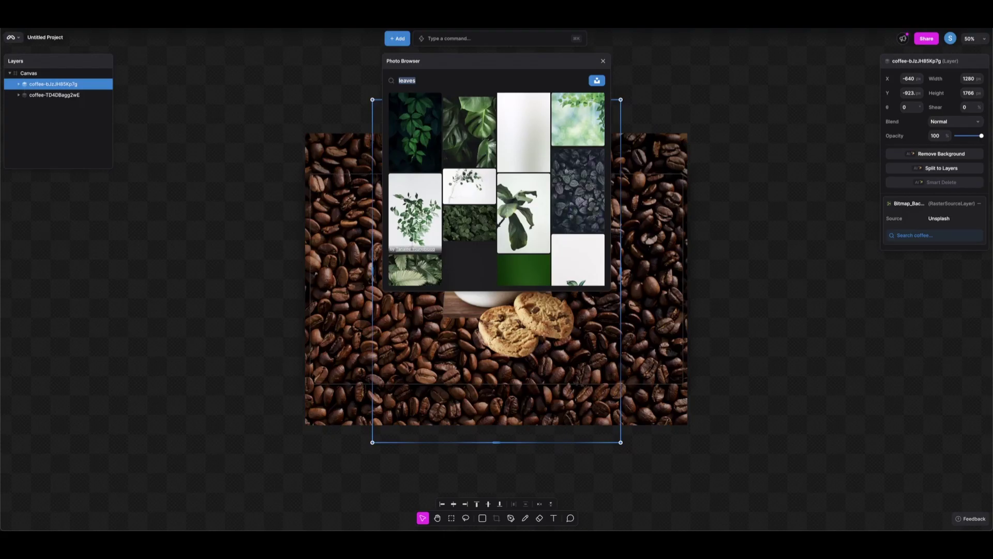
scroll(561, 256, down, 1)
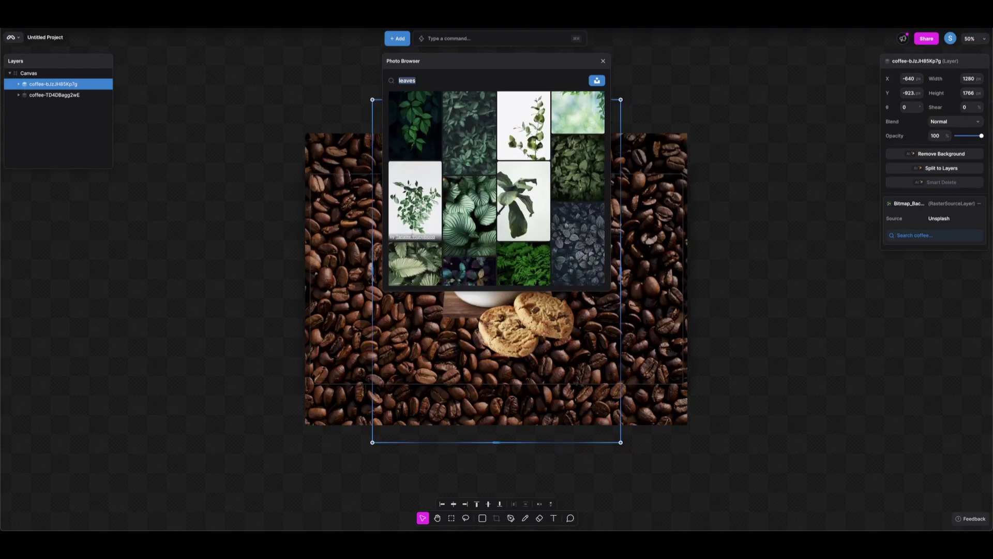
click(417, 209)
click(585, 284)
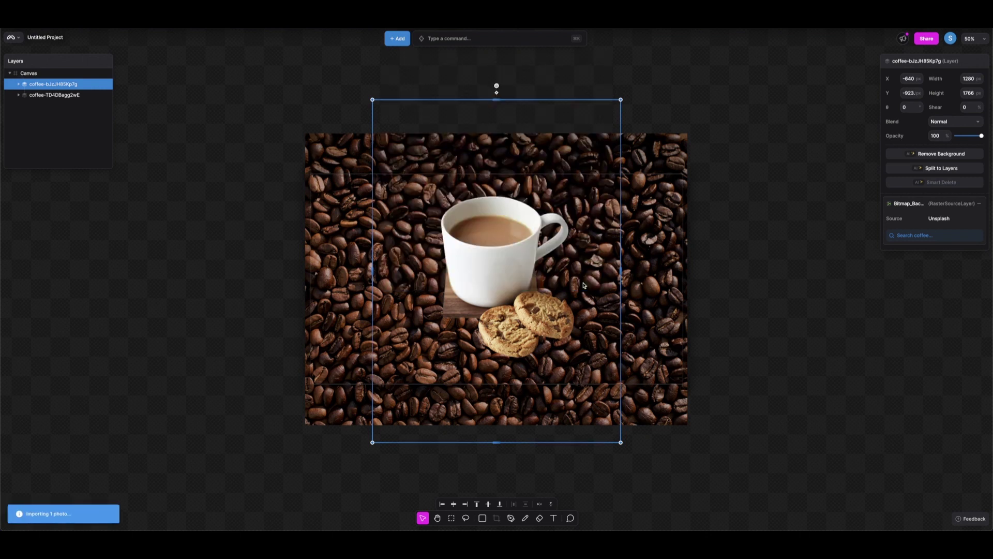
- Remove the leaves' background, rotate them about 45°, and place them lower right
click(927, 155)
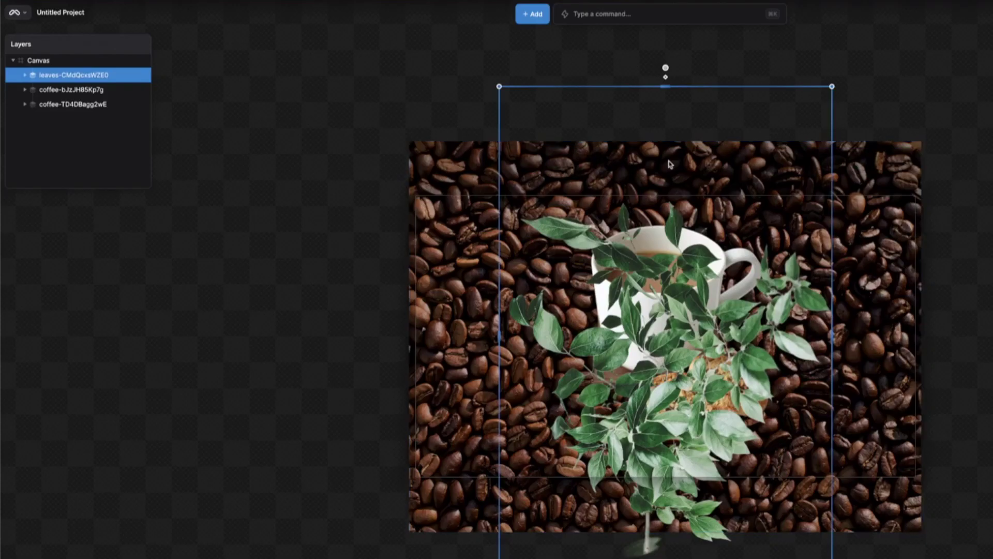
drag(665, 70, 455, 129)
drag(698, 341, 735, 371)
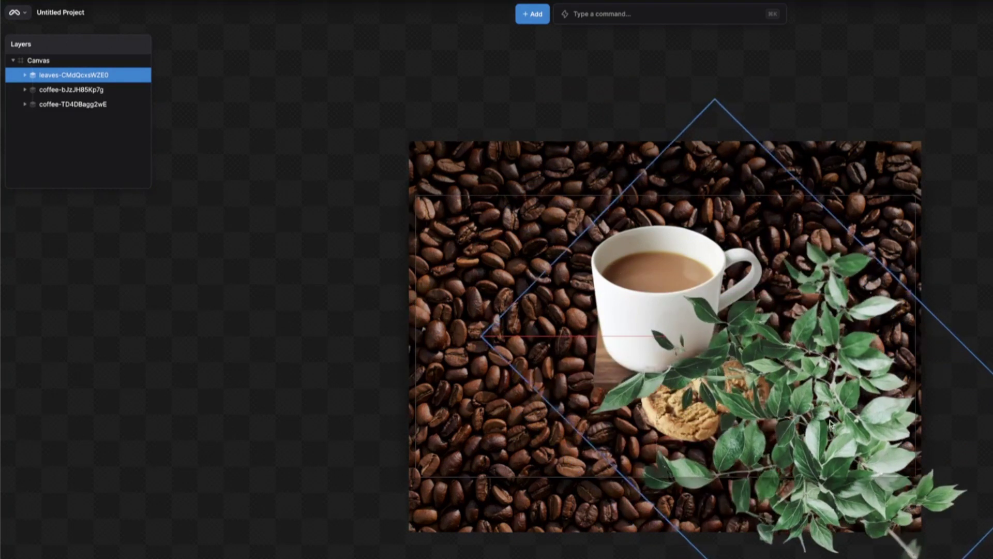
- Search stock photos for 'leaves' and add the eucalyptus-in-vase photo
click(602, 14)
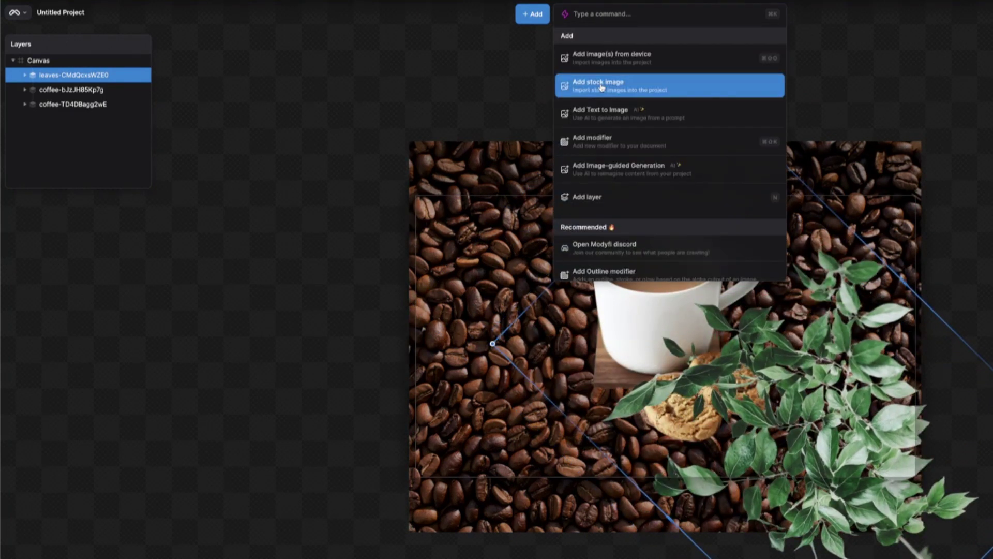
click(601, 87)
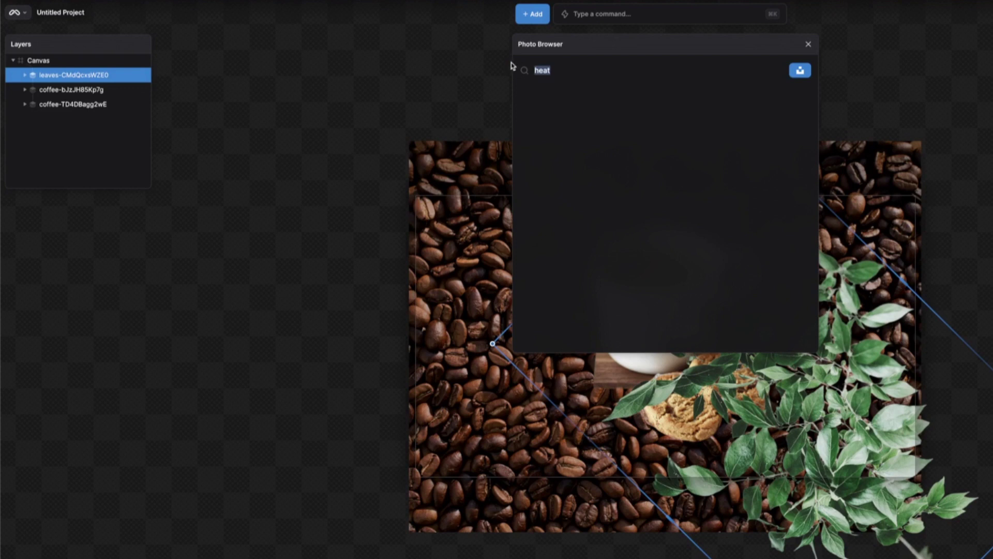
text(leaves)
key(Return)
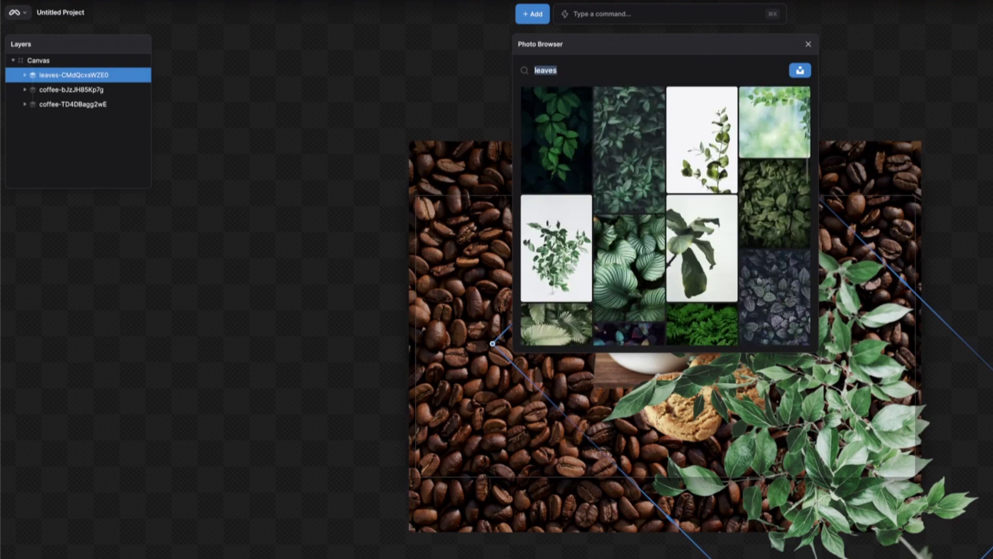
scroll(616, 241, down, 5)
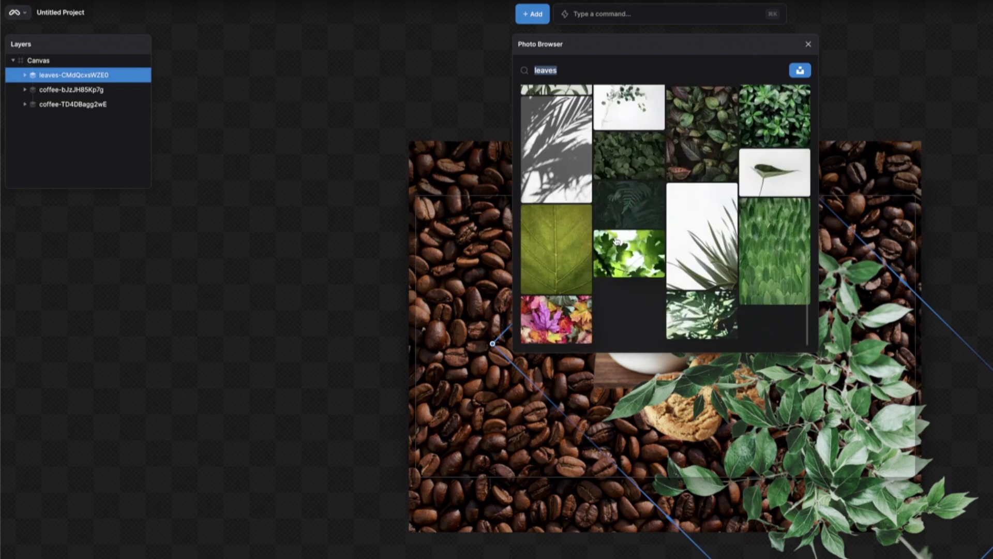
scroll(616, 241, down, 1)
scroll(616, 228, up, 2)
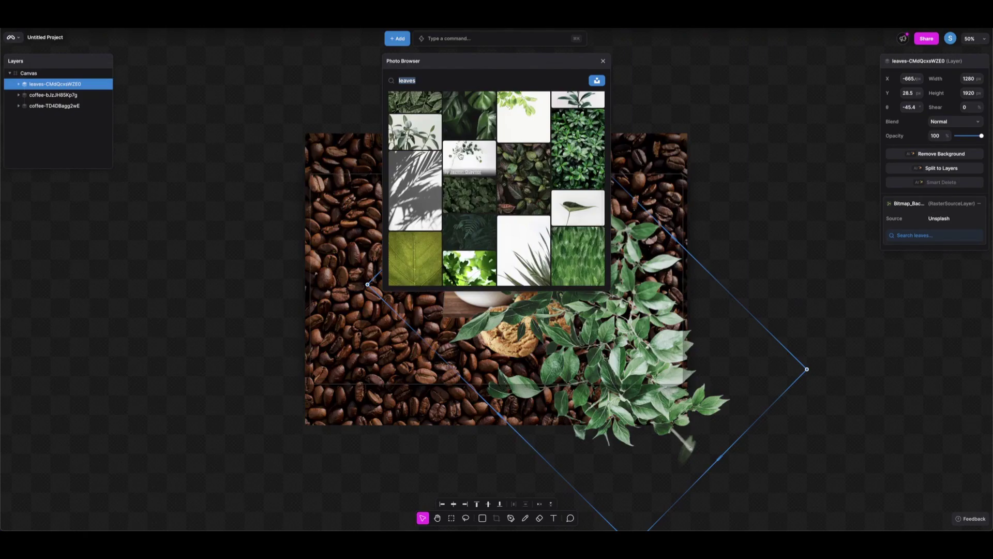
click(460, 155)
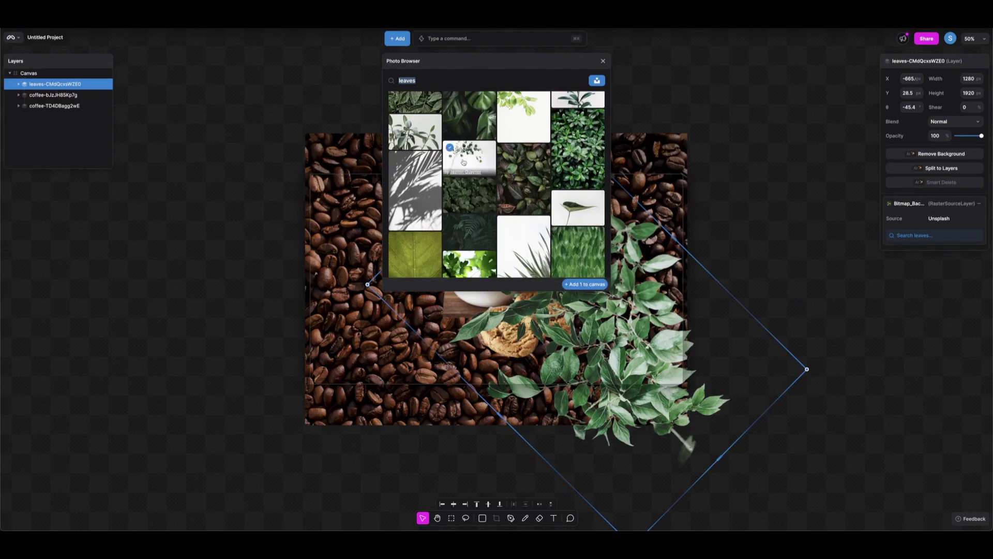
click(593, 285)
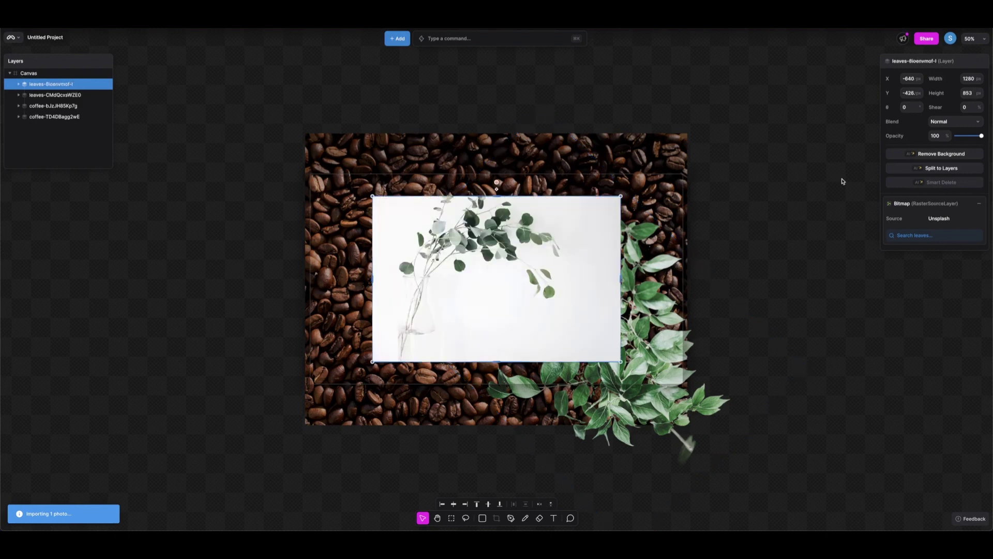
- Remove the eucalyptus background, move it lower left, and shift the leaf sprig up-right
click(921, 154)
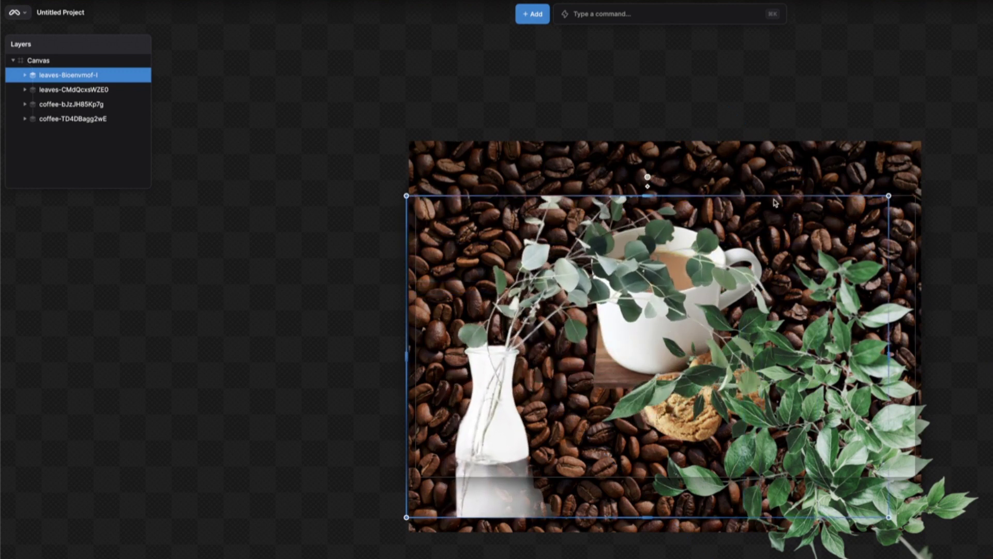
drag(470, 360, 427, 426)
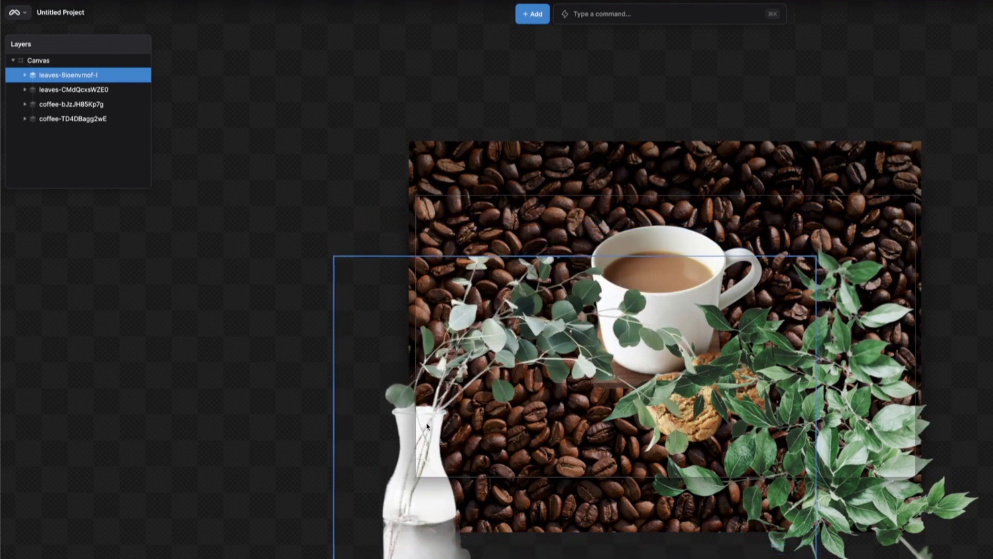
drag(862, 414, 898, 392)
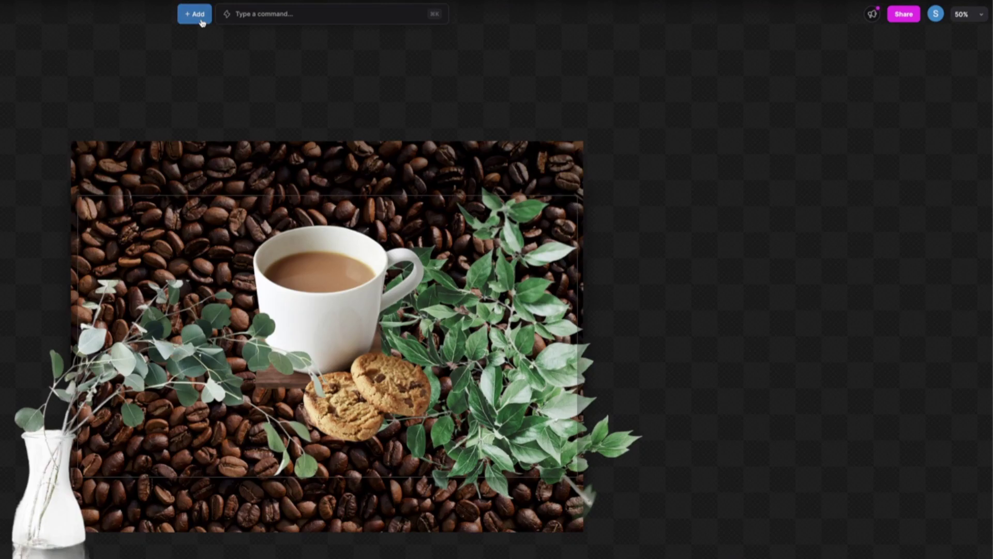
click(540, 21)
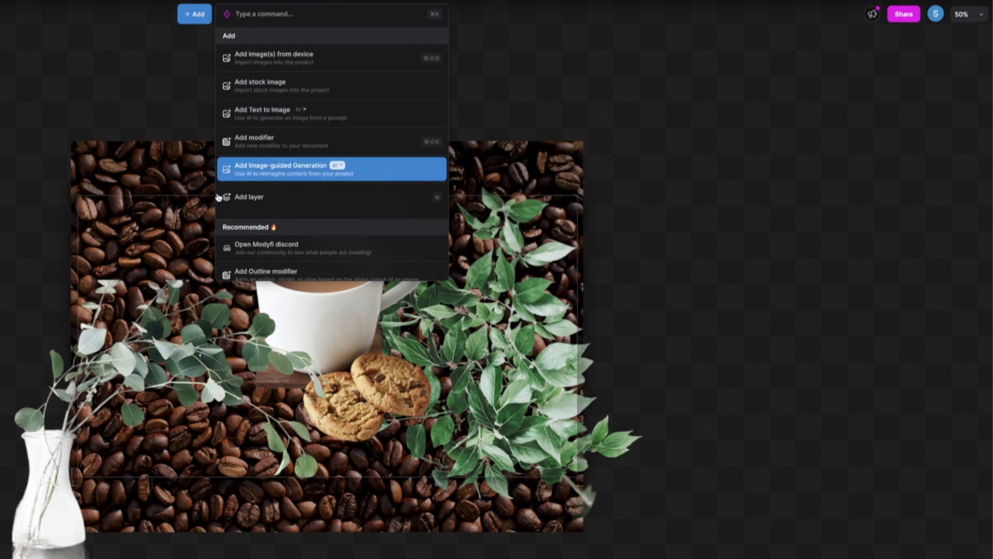
- Add an image-guided generation layer prompted 'Cup of cappuccino , steam coming out, coffee beans, cookies'
click(661, 280)
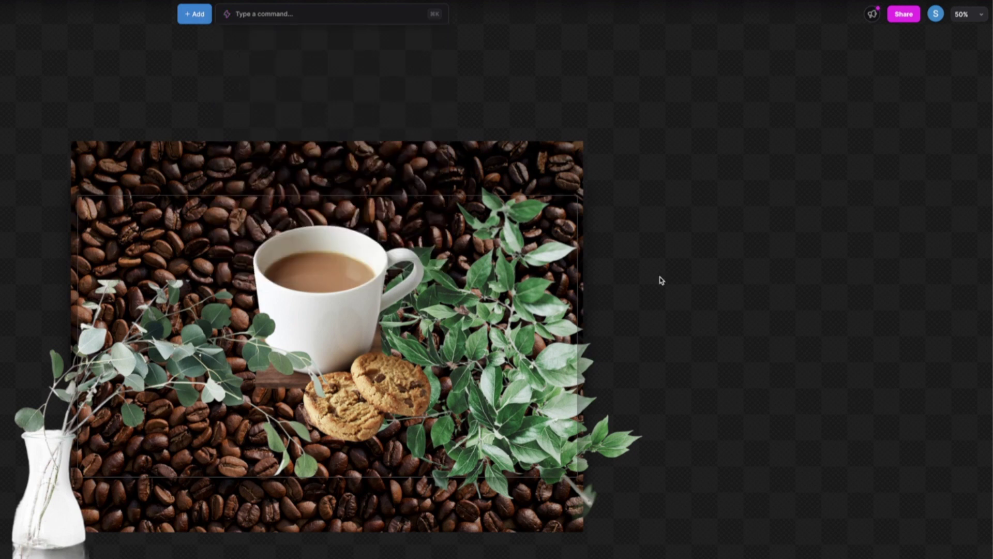
click(200, 21)
click(311, 179)
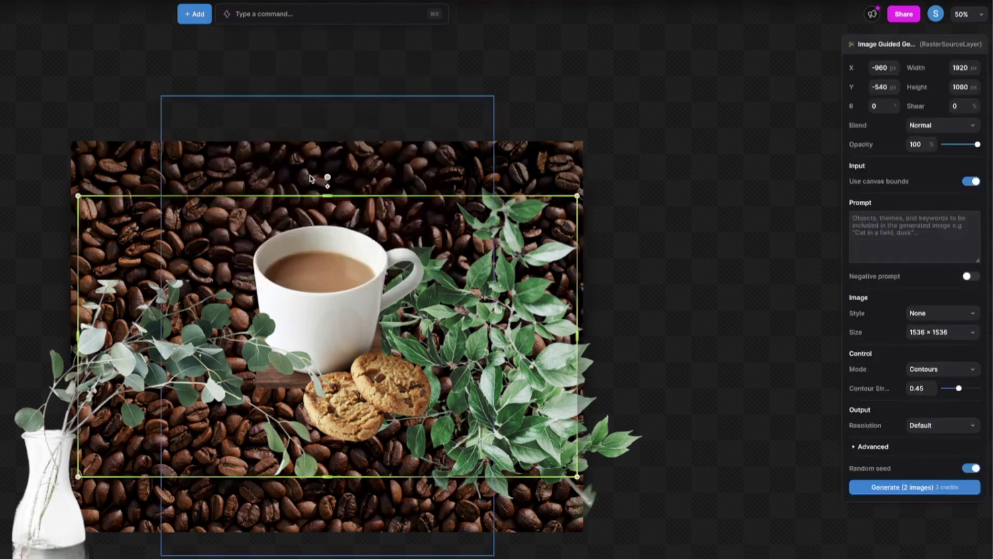
click(891, 230)
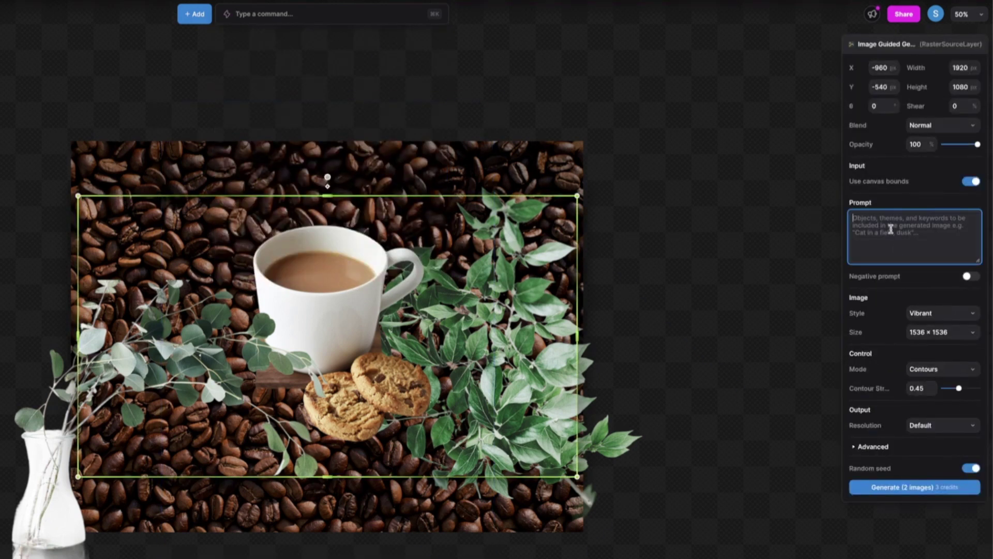
text(Cup of cappuccino , steam coming out, coffee beans, cookies)
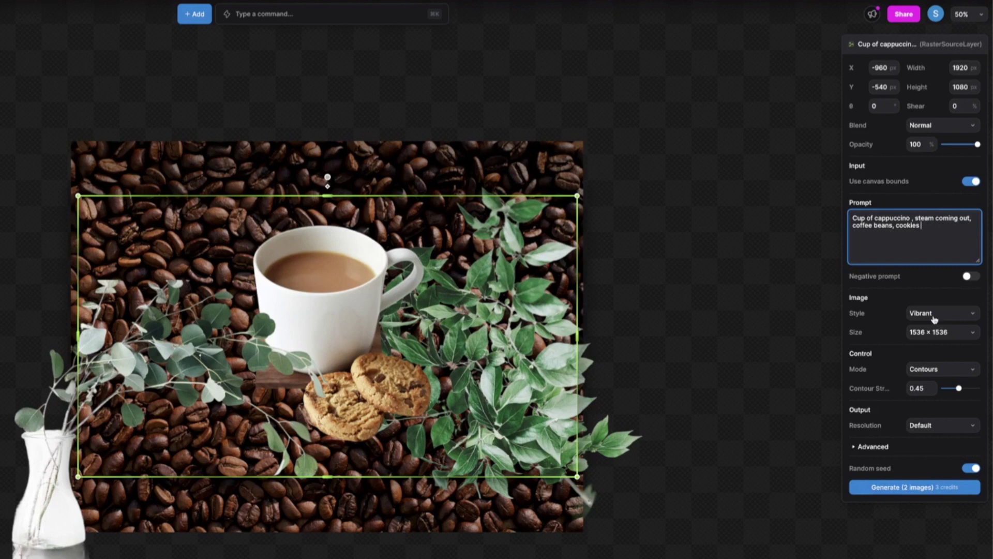
click(947, 319)
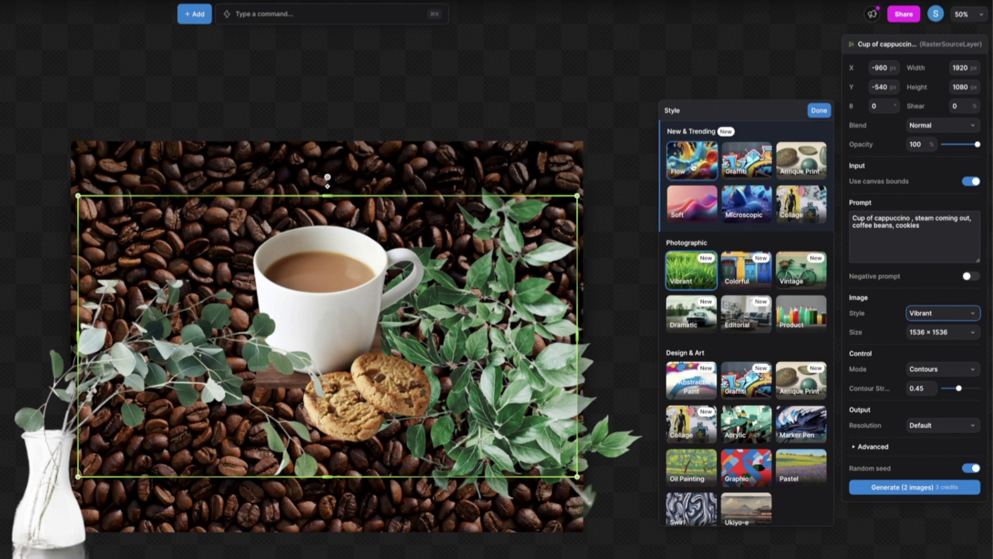
- Switch the generation to Microscopic style with Contours & Color mode and generate two images
click(751, 207)
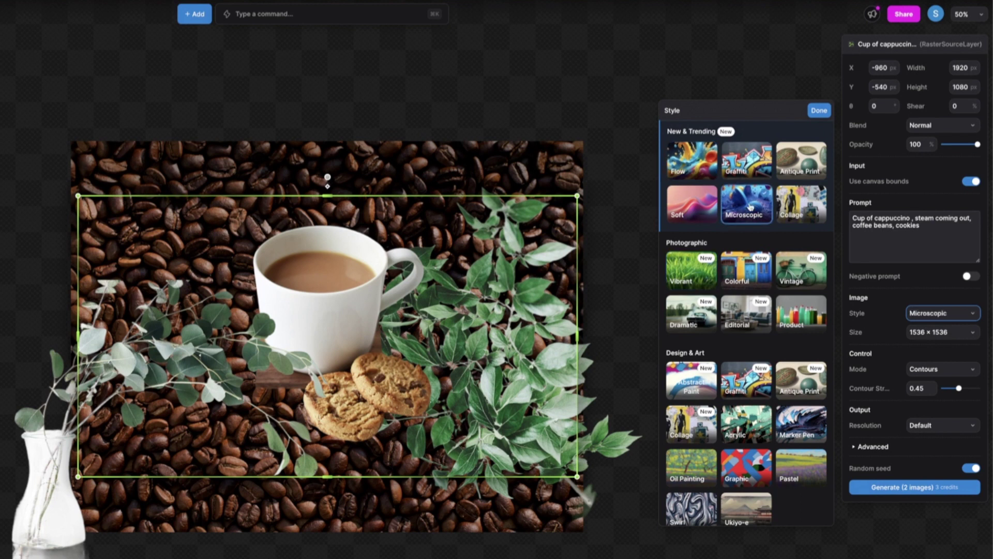
click(926, 296)
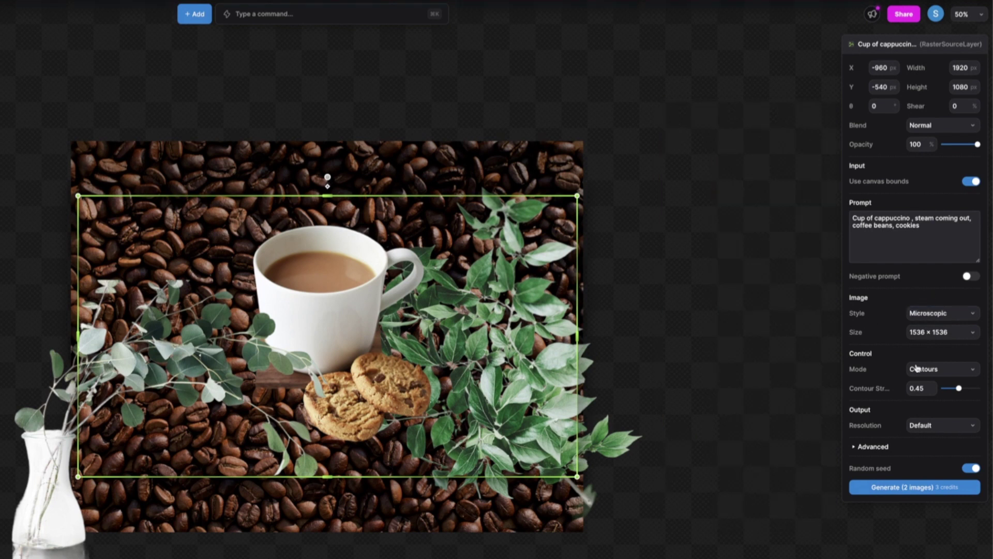
click(924, 369)
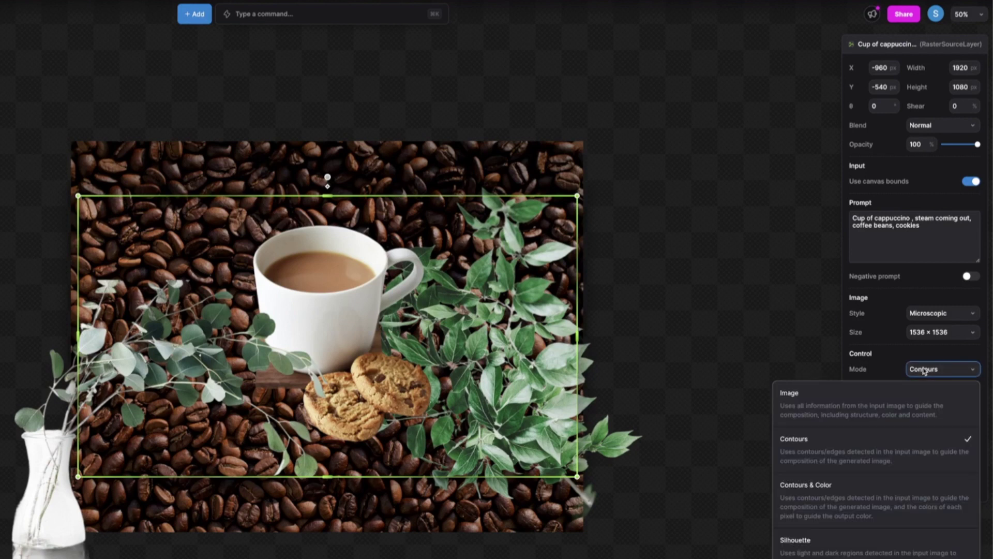
click(807, 504)
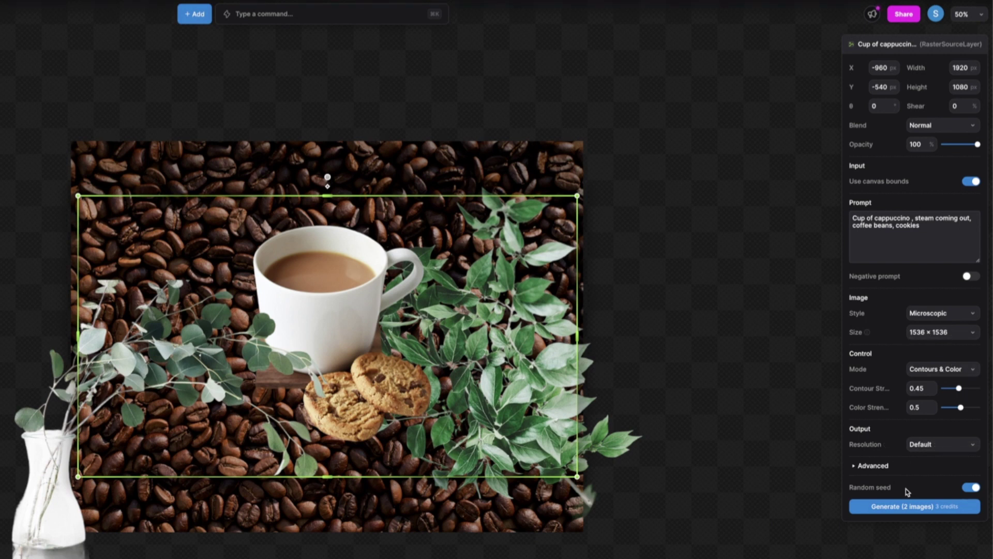
click(908, 508)
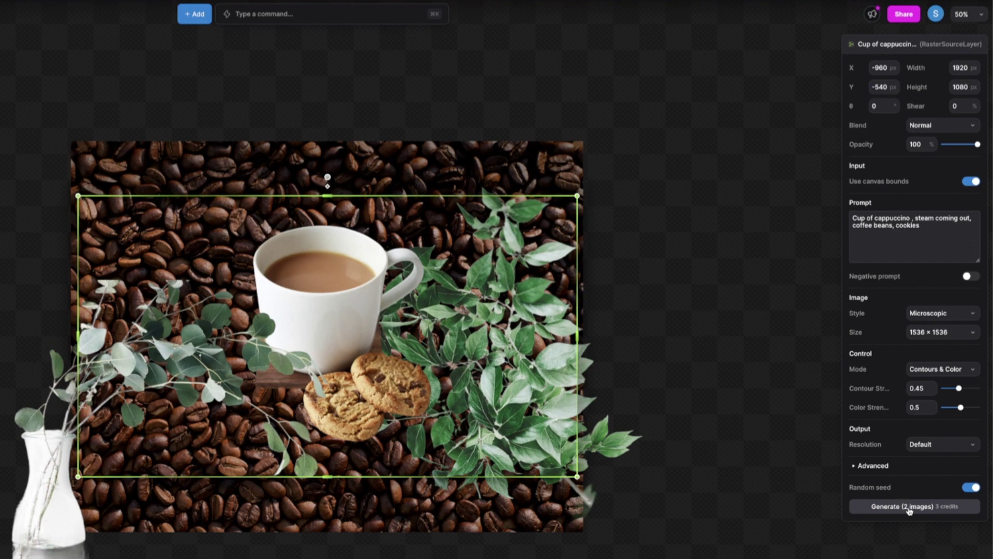
- Generate the two Microscopic variants and apply the first, with glowing golden leaves around the cup
click(909, 509)
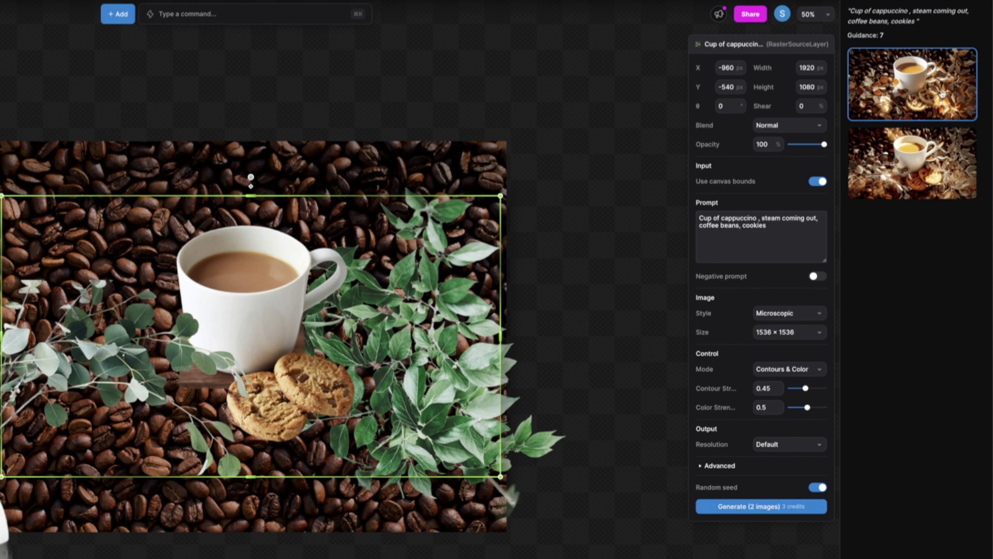
click(942, 94)
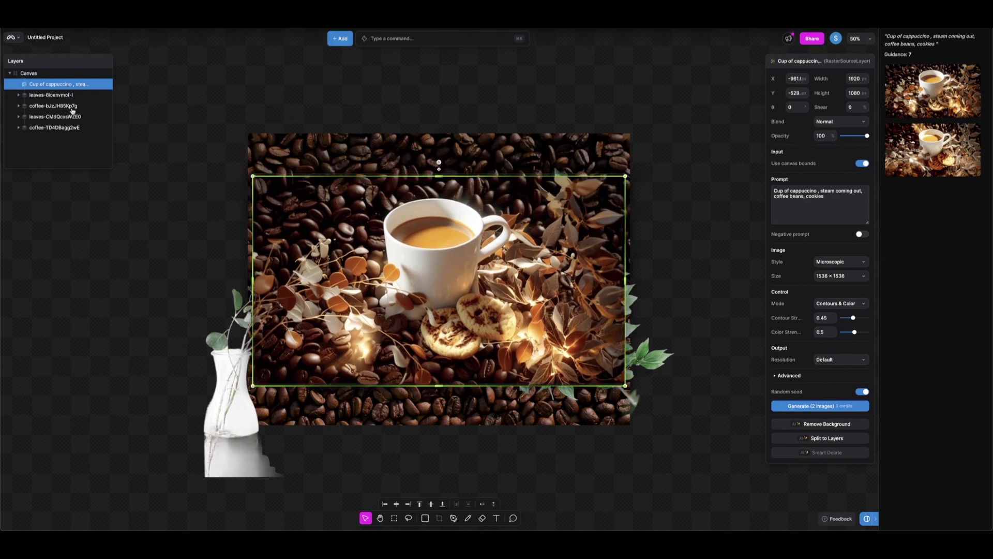
- Replace the applied result with the second generated cappuccino variant
click(17, 40)
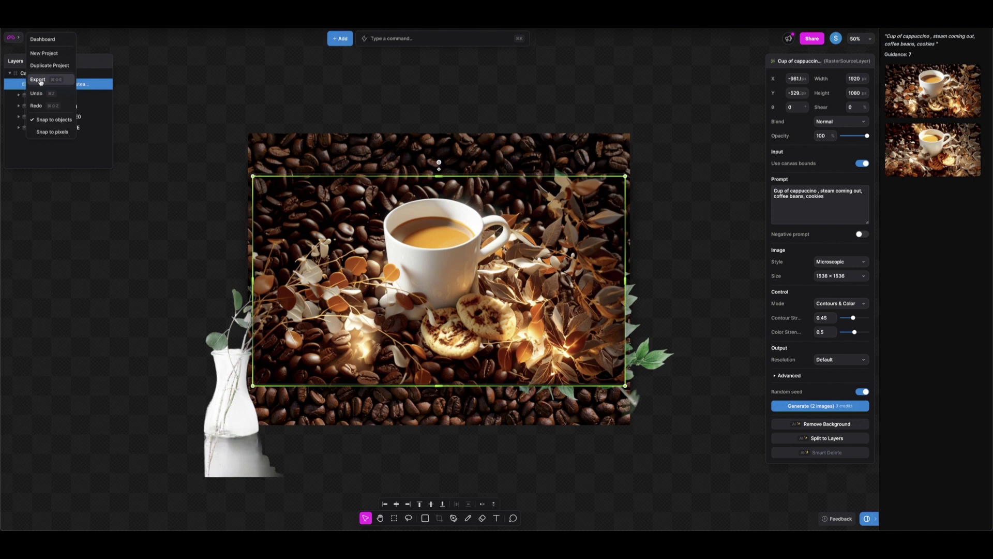
click(934, 151)
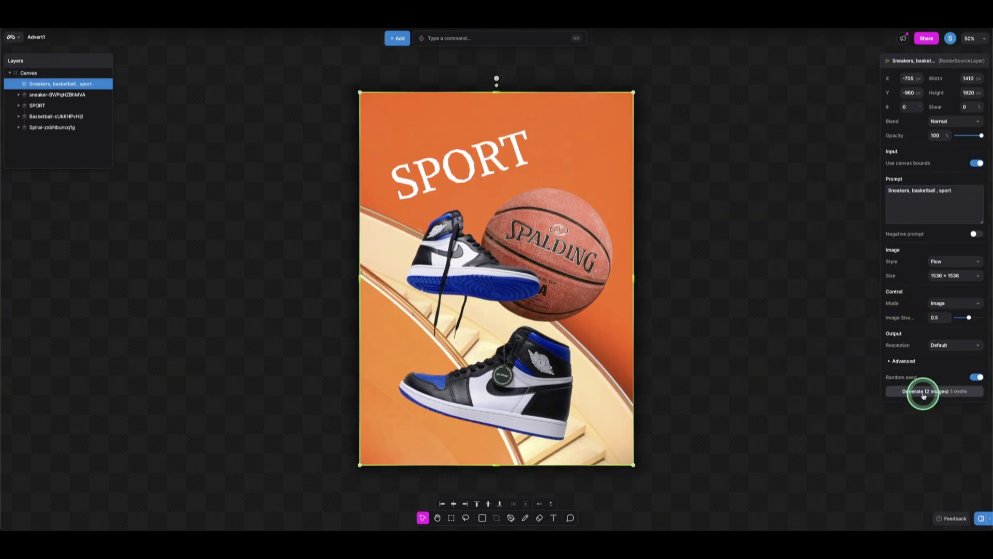
- Generate two Soft-style Advert1 variants from the prompt 'Sneakers, basketball, sport.'
click(920, 392)
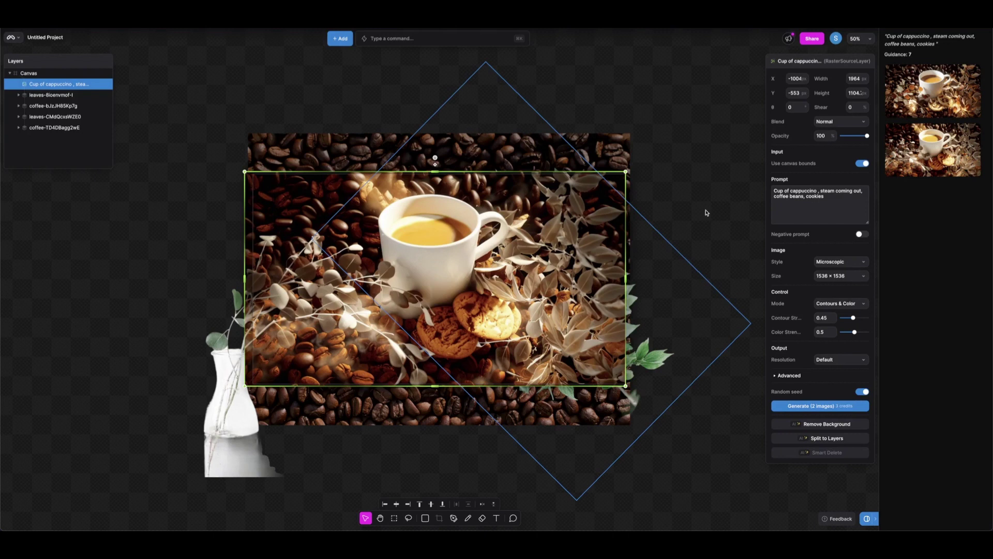
click(706, 212)
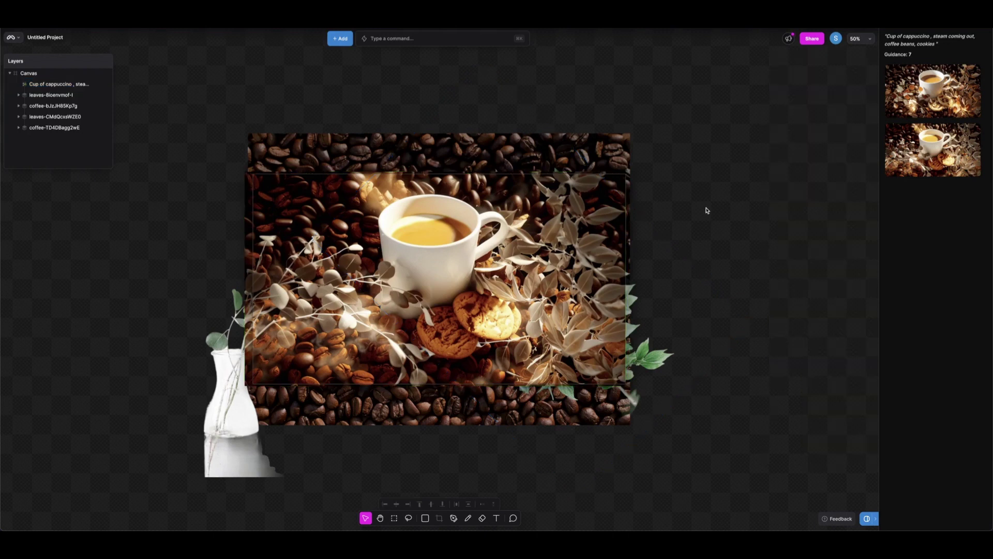